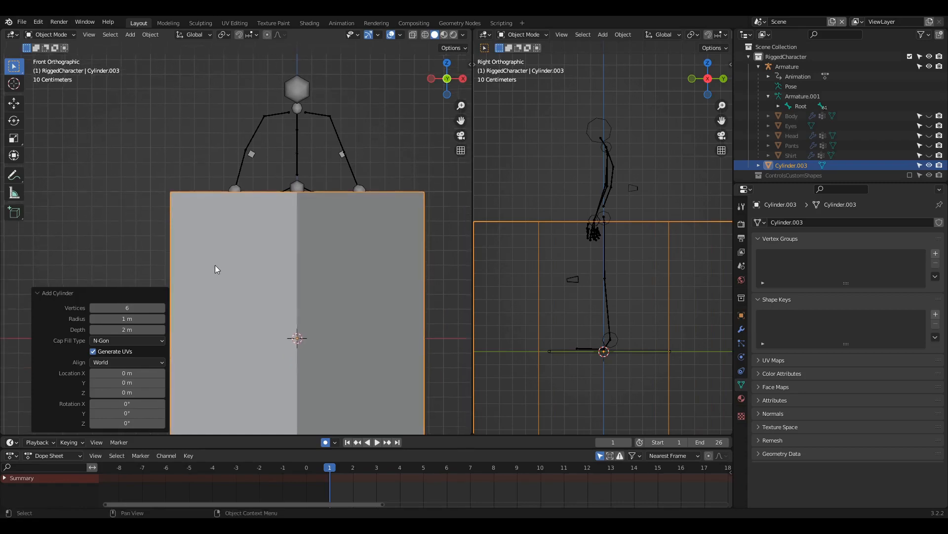
Show the cylinder and armature in wireframe display from the front view.
scroll(247, 292, down, 3)
shift+middle_drag(285, 315, 332, 267)
scroll(559, 310, down, 5)
key(KP_1)
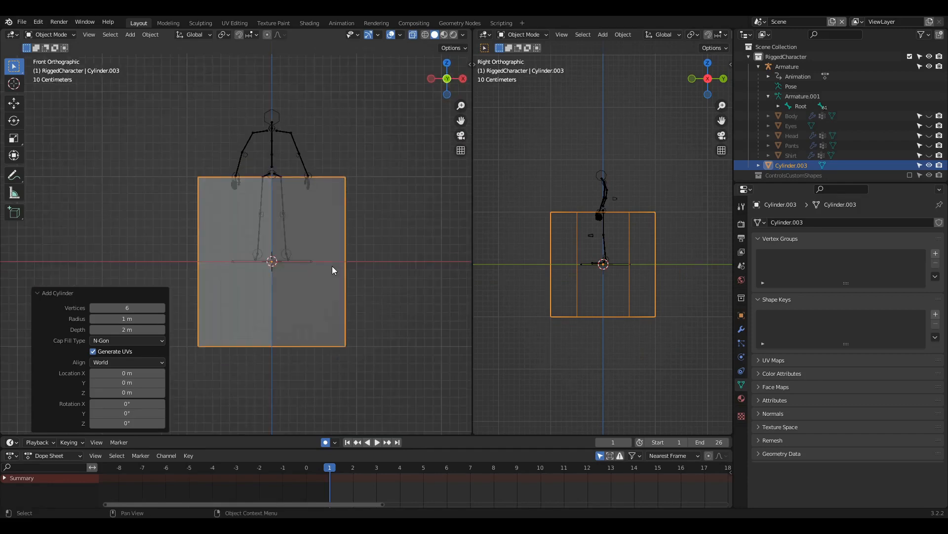
scroll(328, 271, up, 3)
key(z)
click(262, 272)
scroll(325, 286, down, 1)
scroll(326, 286, down, 2)
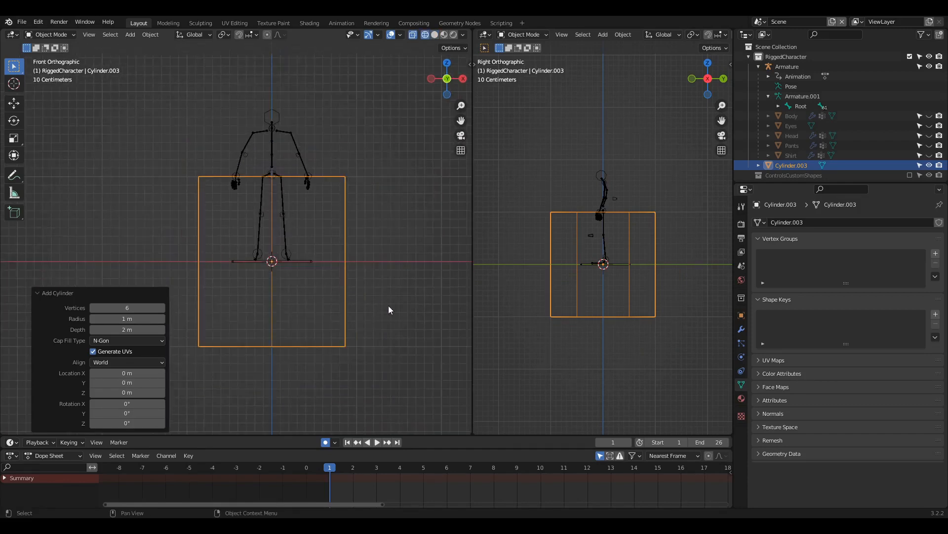
Shrink the cylinder, stretch it along Z by about 1.949, and scale it uniformly by about 0.385.
key(s)
click(319, 281)
key(s)
key(z)
click(361, 301)
key(s)
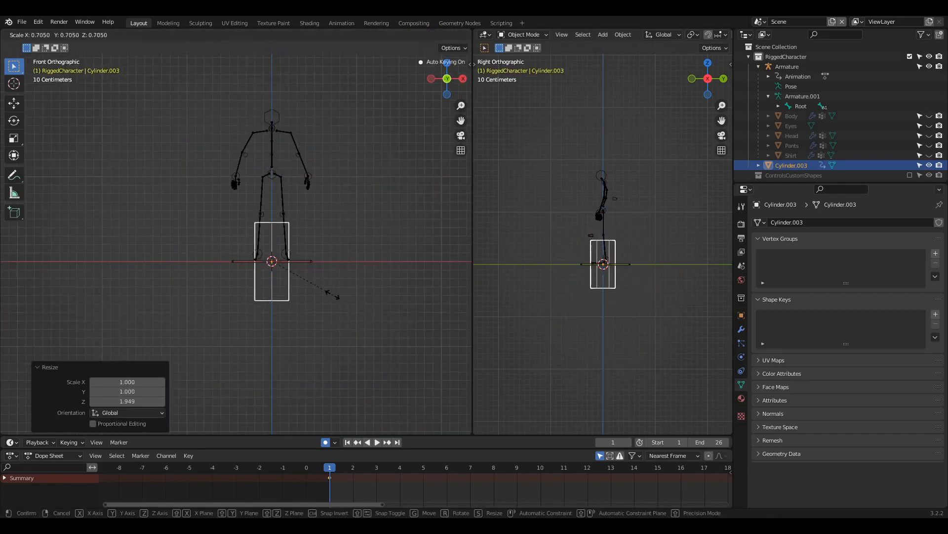
click(305, 280)
Move the cylinder up about 0.704 m to thigh height, shifting it about -0.091 m along X.
scroll(292, 273, up, 5)
shift+middle_drag(359, 301, 328, 305)
key(g)
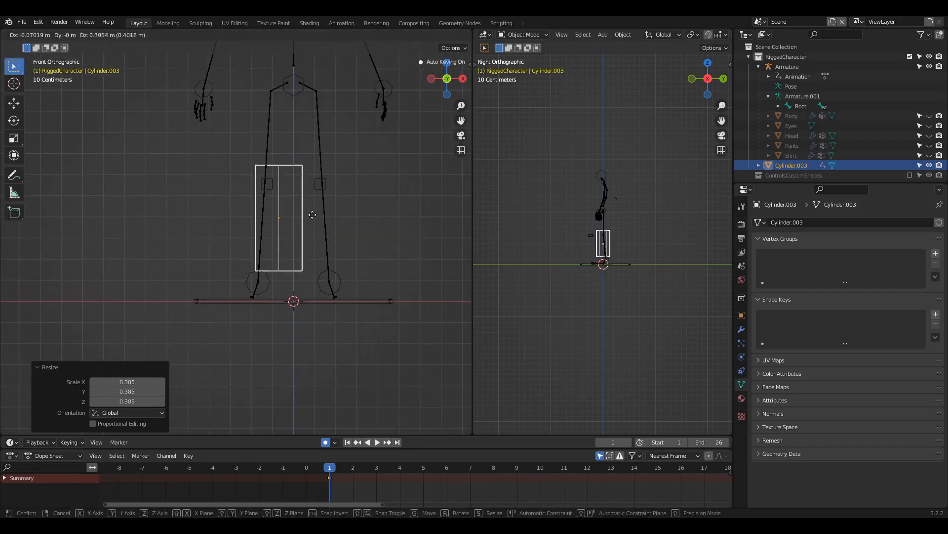
click(309, 157)
scroll(306, 237, down, 2)
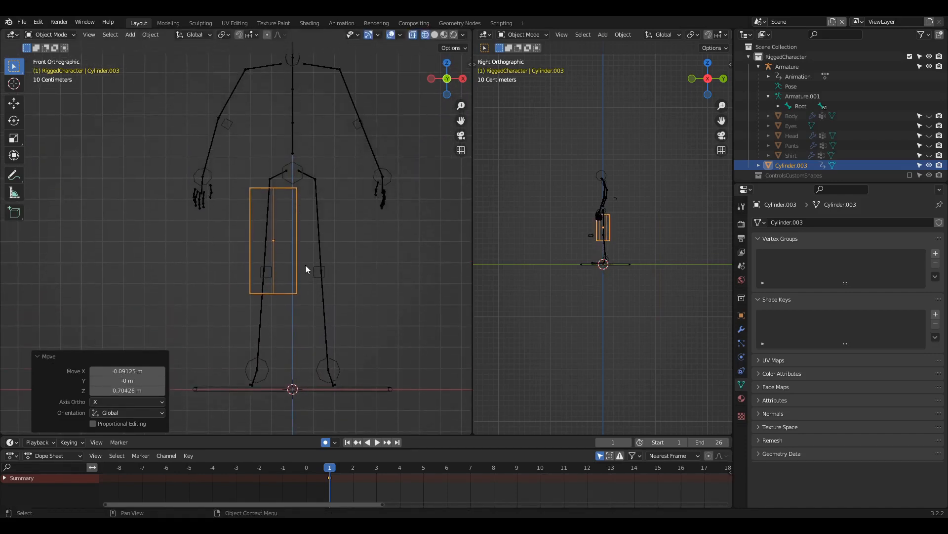
Move the cylinder about 0.227 m along X so it sits over the thigh bone on the +X side.
scroll(301, 257, up, 2)
middle_drag(297, 244, 283, 271)
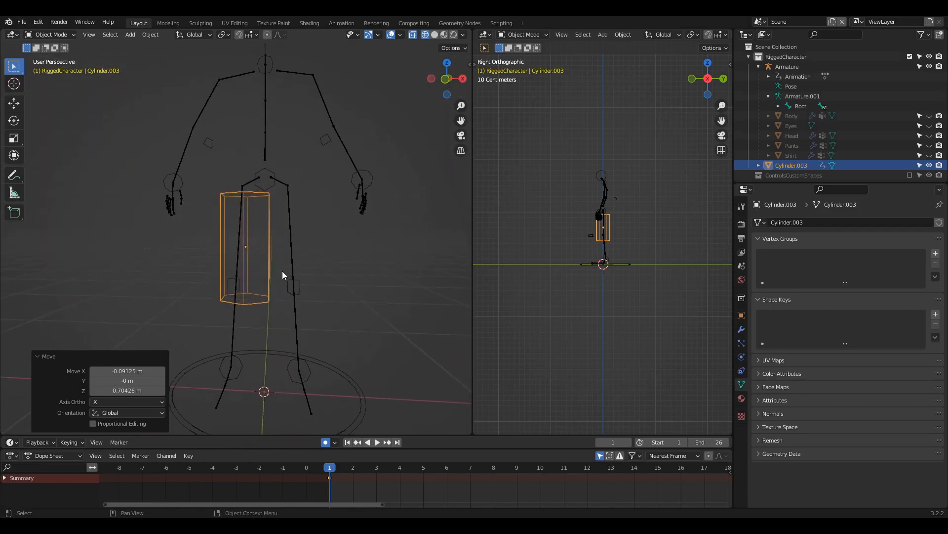
key(KP_1)
key(g)
key(x)
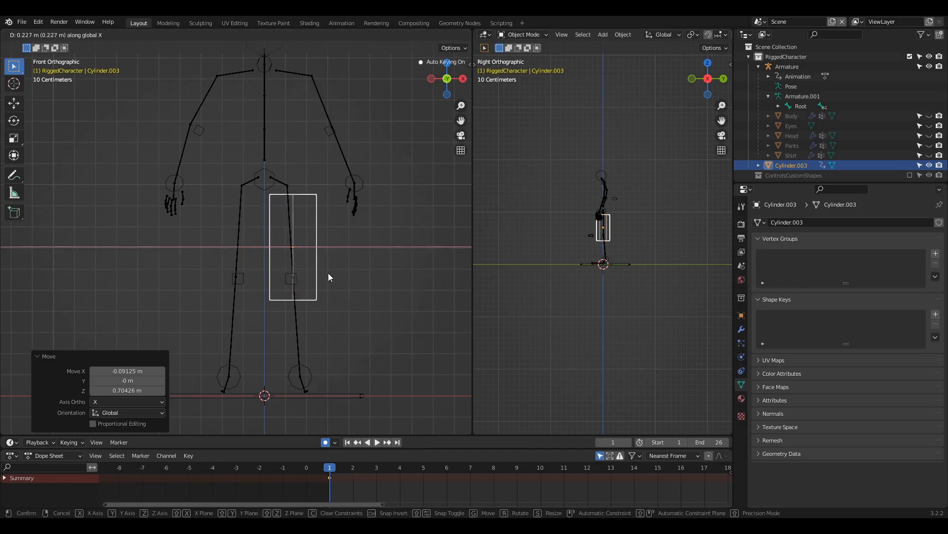
click(330, 277)
Add a Mirror modifier to the cylinder.
click(742, 330)
click(770, 222)
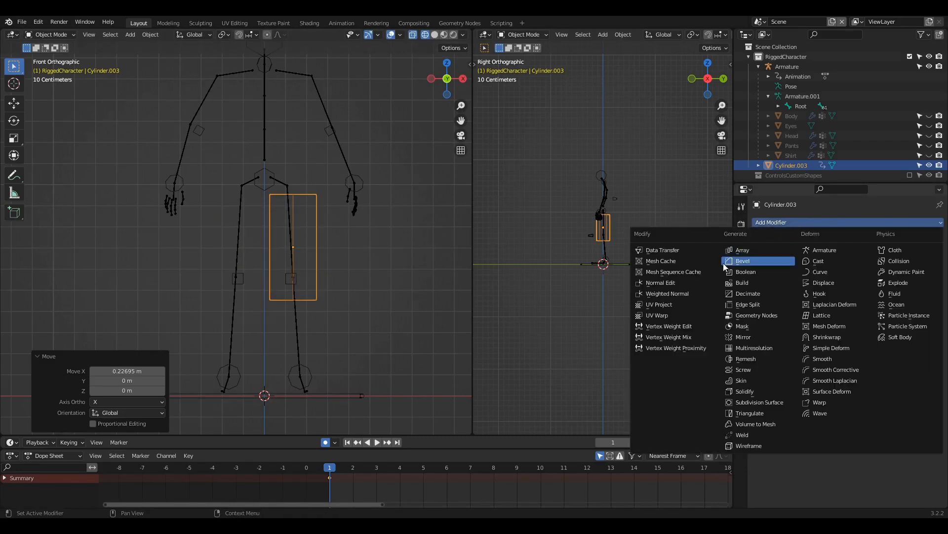
click(744, 338)
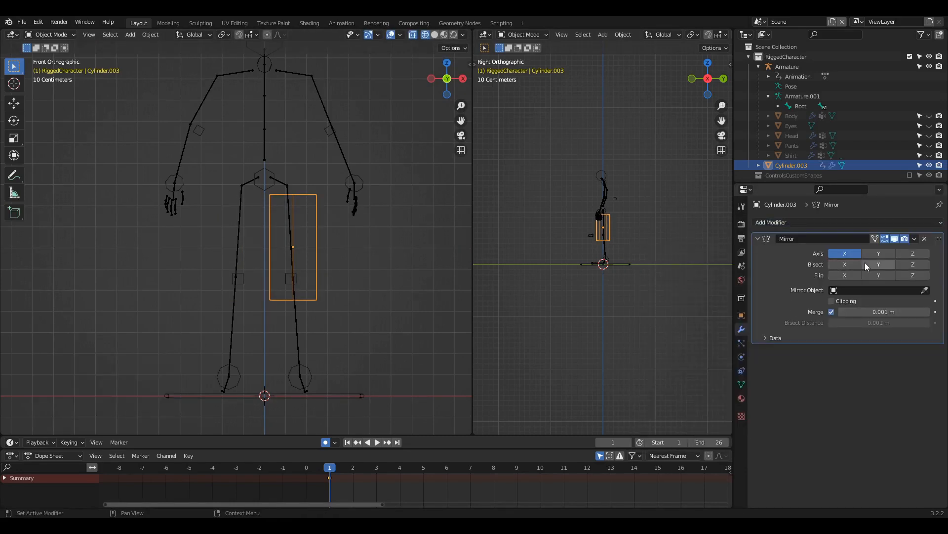
Add a Plain Axes empty at the world origin and name it Empty Mirror.
scroll(339, 289, down, 1)
key(shift+a)
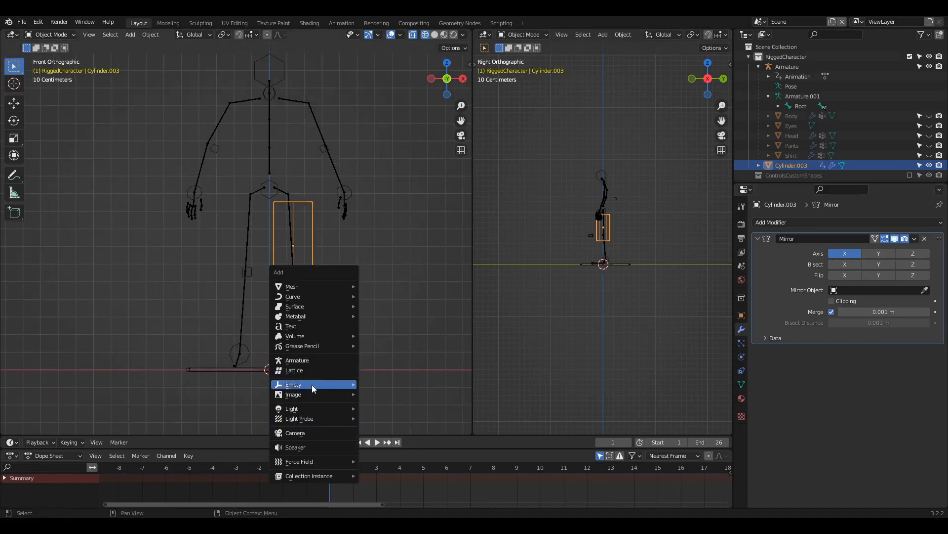
mouse_move(313, 384)
click(376, 384)
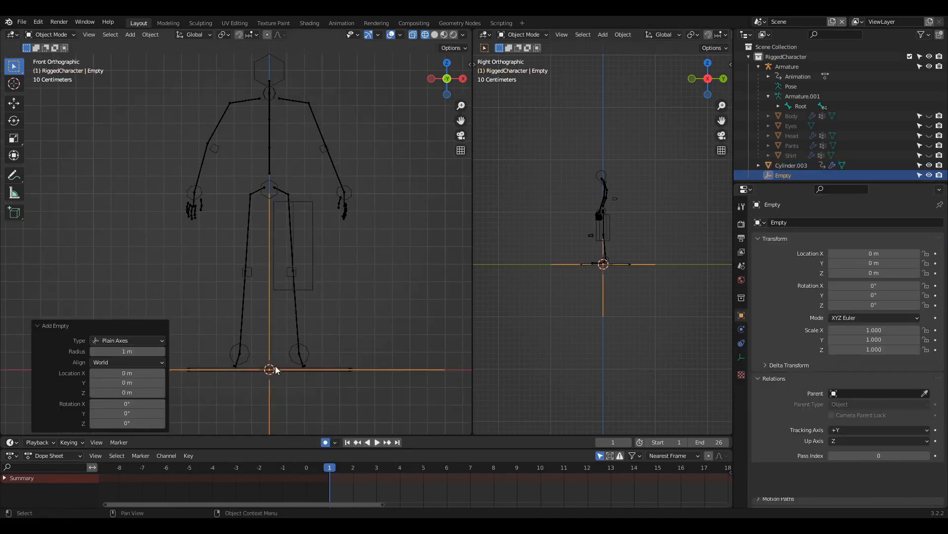
key(F2)
click(309, 287)
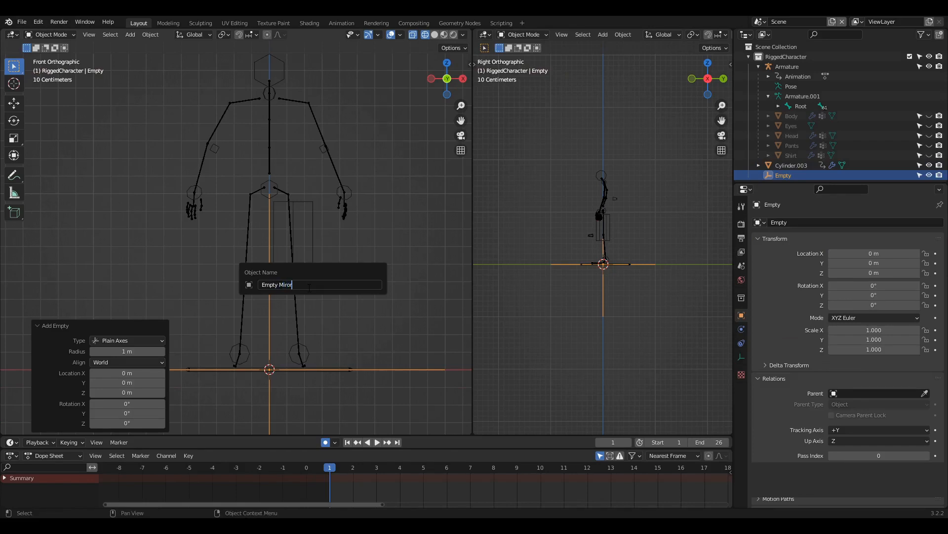
text(Mirror)
key(Return)
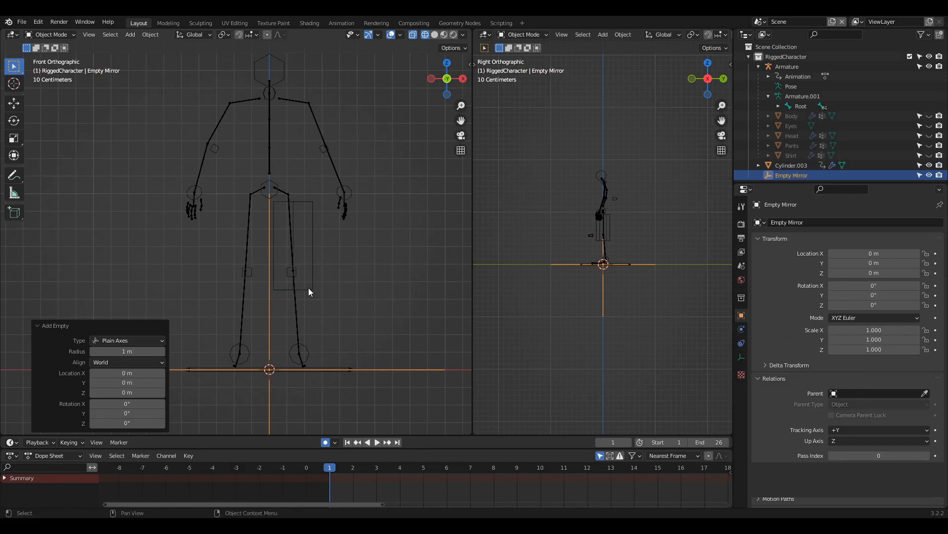
Set Empty Mirror as the mirror object of the cylinder's Mirror modifier.
click(308, 281)
click(894, 290)
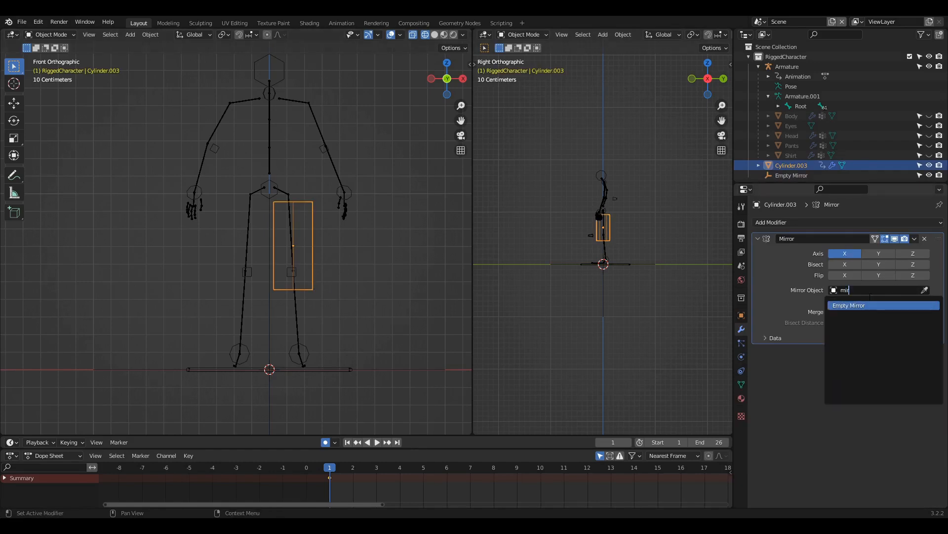
click(860, 305)
In Edit Mode, duplicate the cylinder mesh and place the copy over the spine, about 0.56 m up and -0.14 m along X.
key(Tab)
scroll(369, 304, up, 1)
key(shift+d)
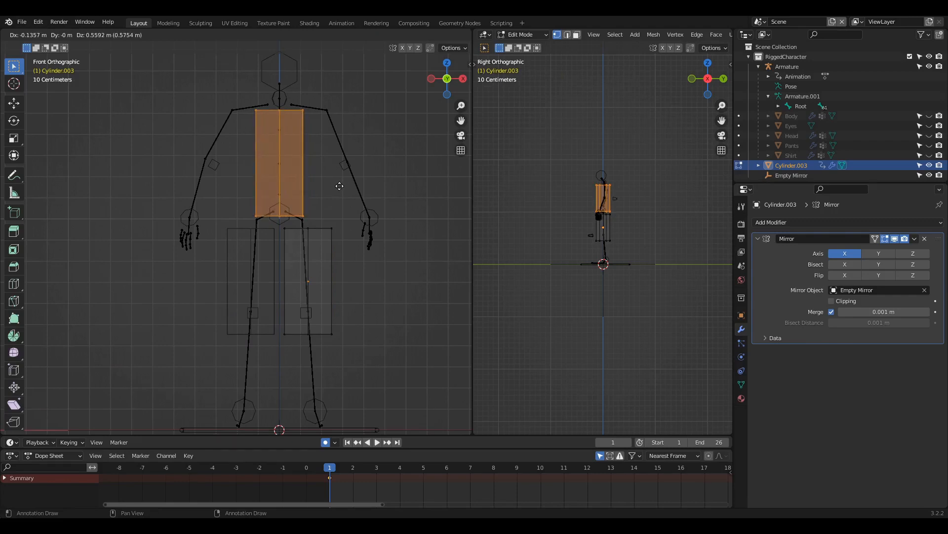
click(339, 185)
Delete the torso copy's vertices on the -X side so only the +X half remains.
shift+middle_drag(231, 58, 224, 123)
scroll(224, 123, up, 2)
drag(224, 123, 266, 314)
key(x)
click(265, 314)
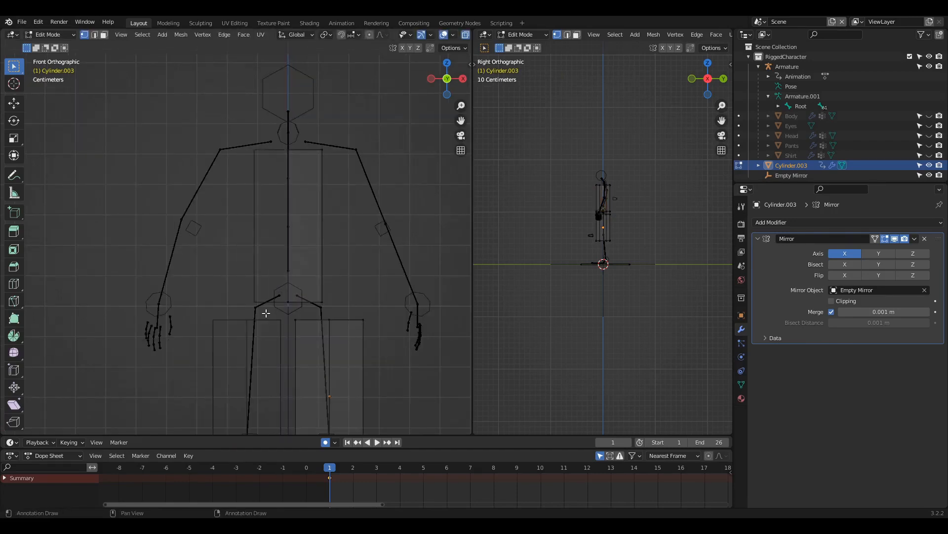
Move the thigh's top vertices about -0.024 m along X and -0.023 m along Z so they meet the centre line.
scroll(311, 261, up, 2)
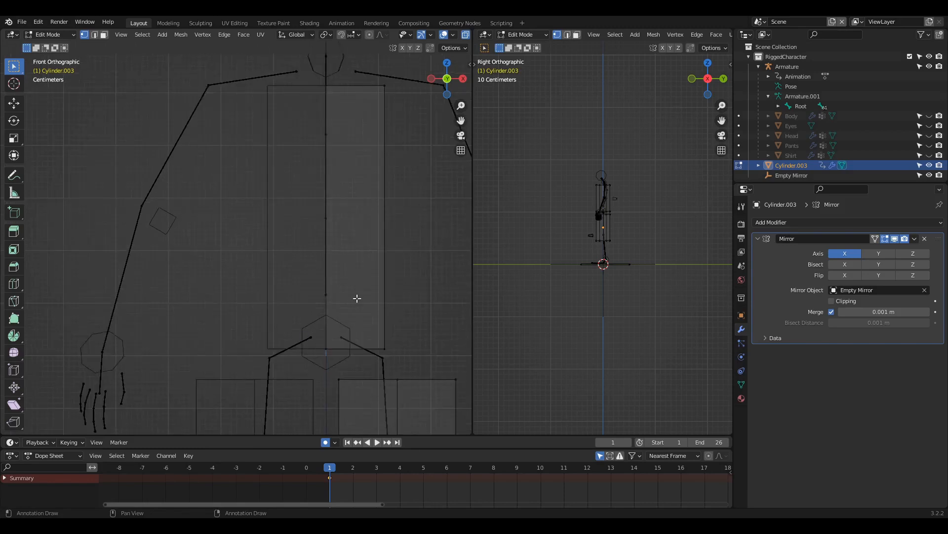
scroll(314, 264, down, 5)
scroll(322, 278, up, 4)
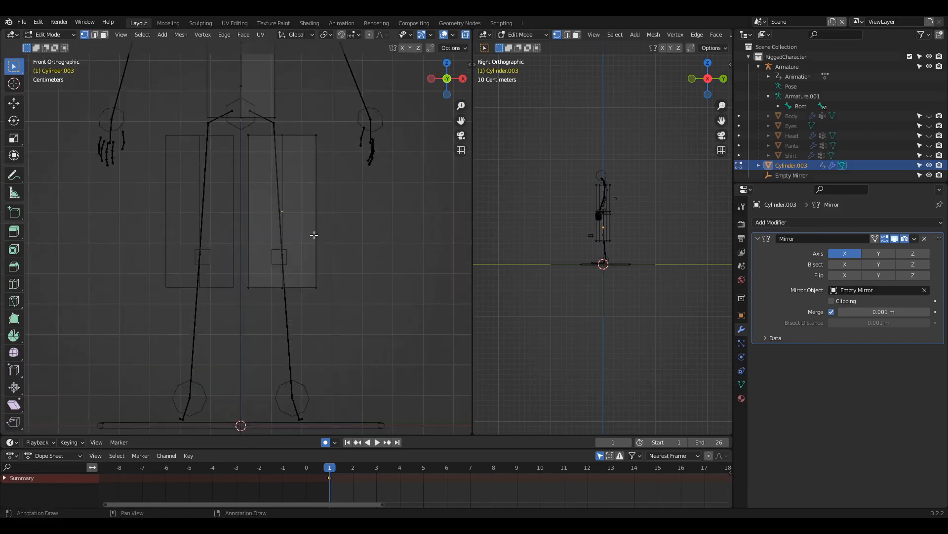
drag(254, 216, 340, 254)
scroll(339, 254, up, 2)
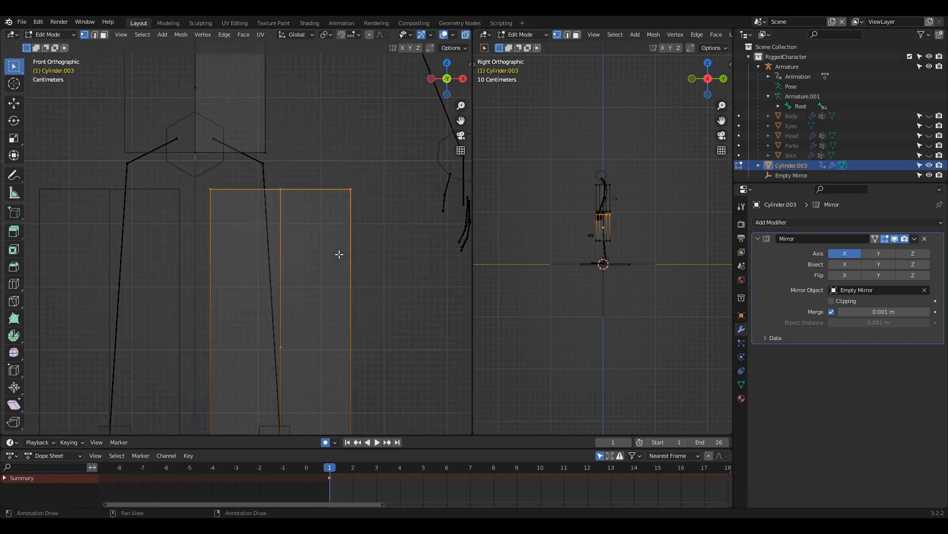
key(g)
click(371, 271)
scroll(356, 303, down, 3)
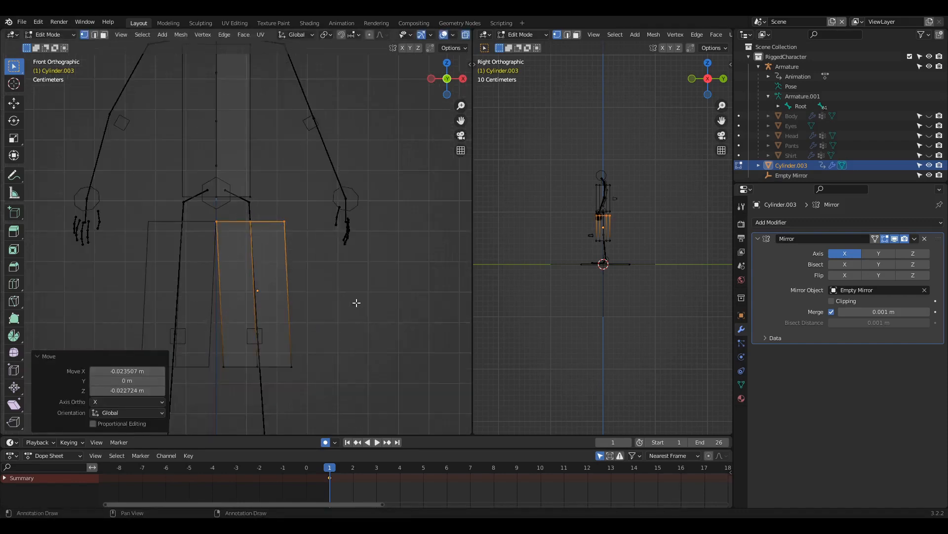
Raise the thigh's bottom vertices about 0.108 m along Z to the knee joint.
scroll(333, 252, up, 3)
shift+drag(210, 267, 350, 314)
key(g)
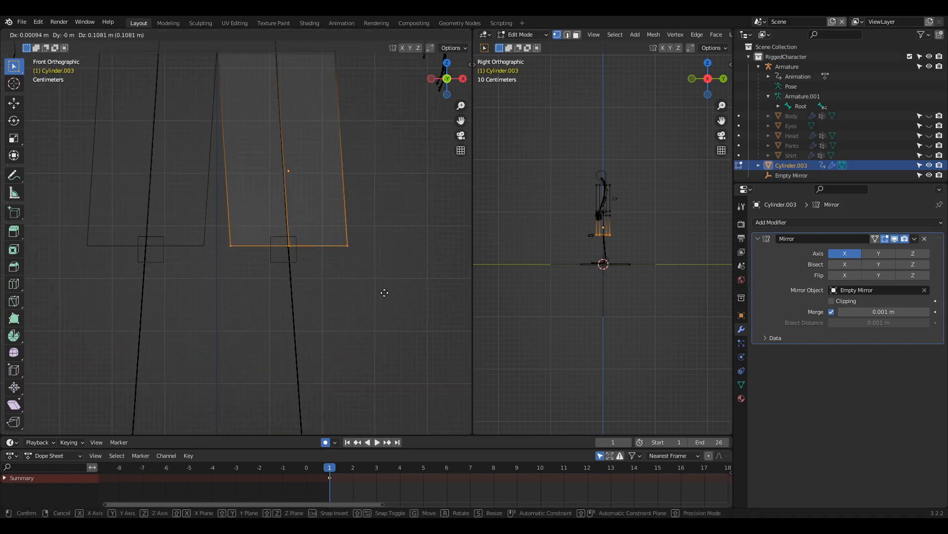
click(383, 292)
Extrude the knee end downward about 0.47 m to form the lower leg and move its end over the ankle bone.
scroll(357, 302, down, 3)
scroll(314, 254, up, 2)
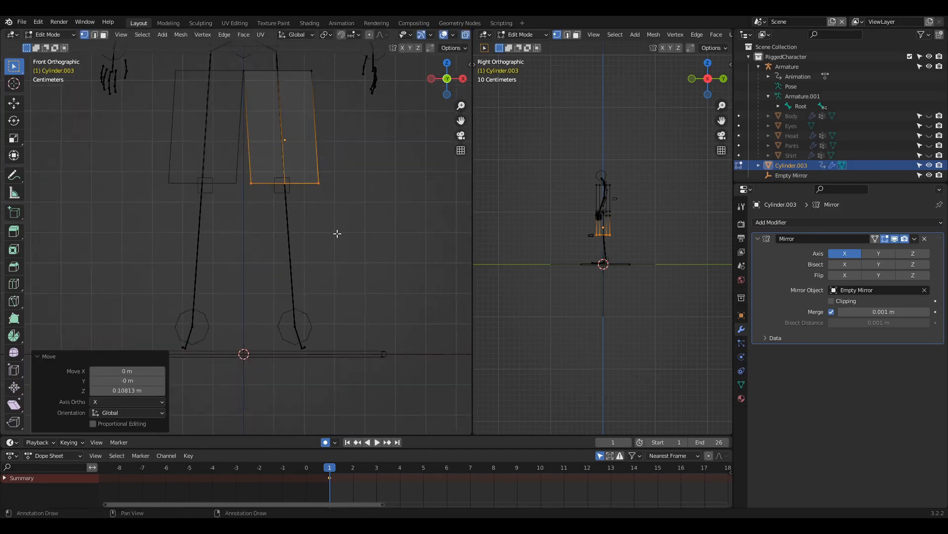
key(e)
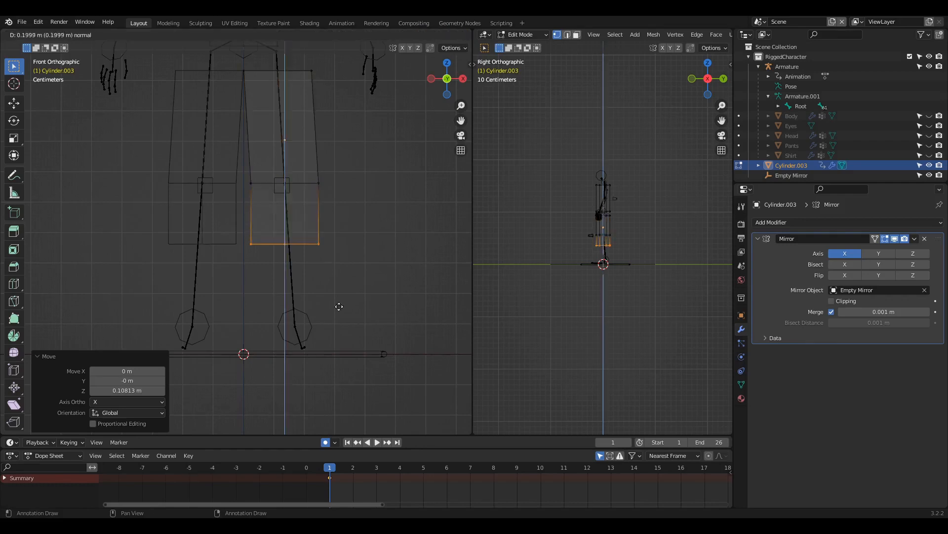
click(374, 369)
scroll(338, 364, up, 3)
shift+middle_drag(339, 364, 328, 334)
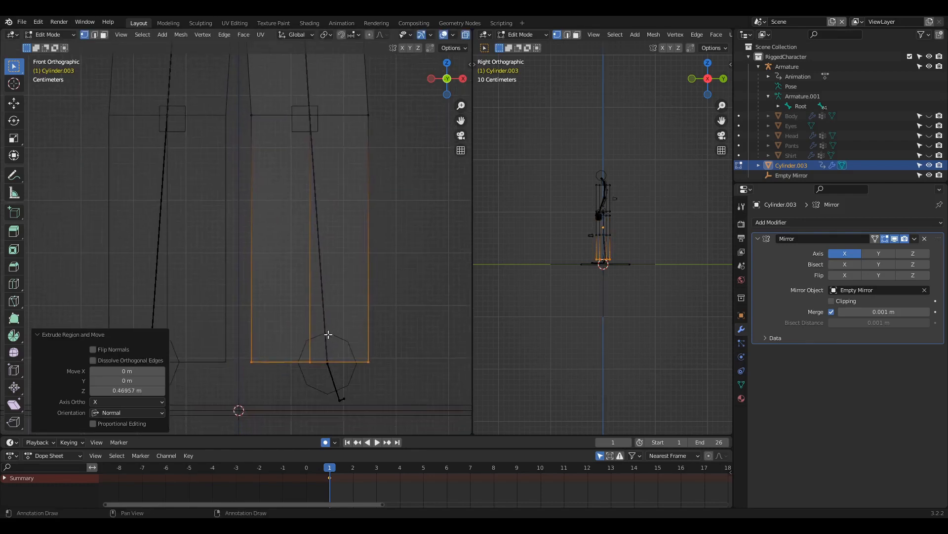
key(g)
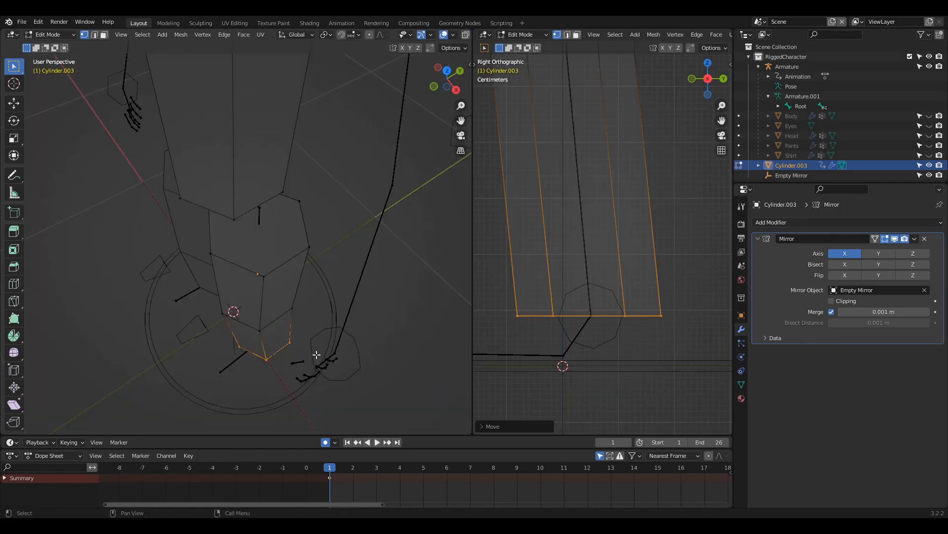
Add a centred vertical loop cut on the leg's outer side and move it slightly outward along X.
middle_drag(316, 354, 249, 344)
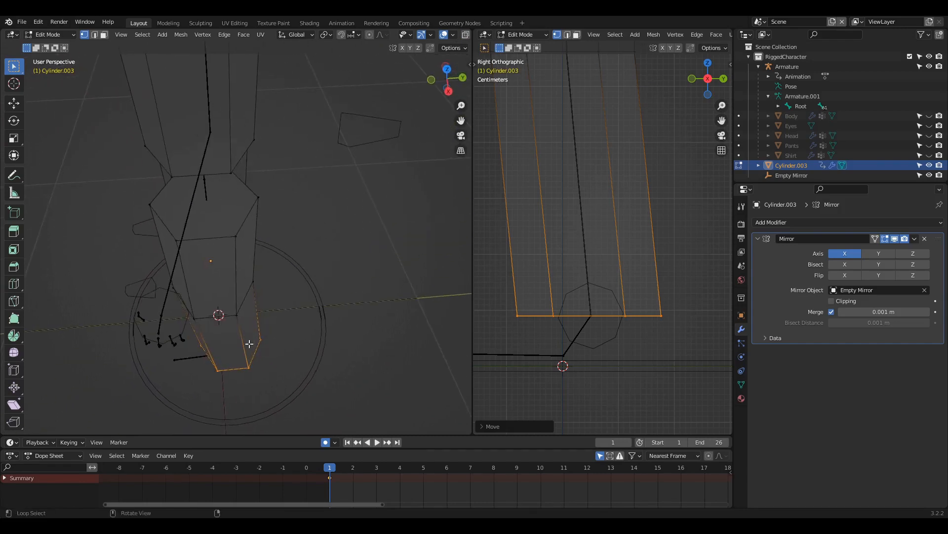
click(211, 243)
right_click(211, 243)
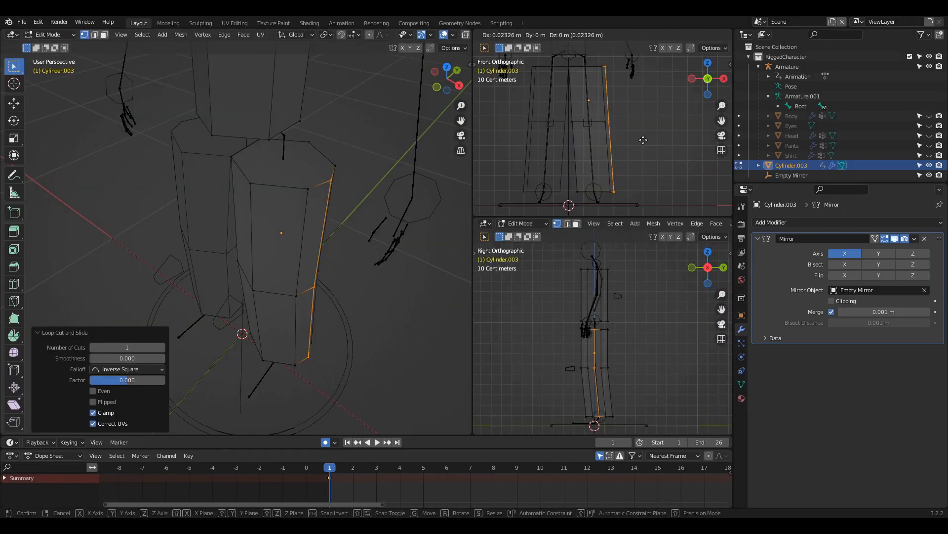
key(g)
key(x)
click(645, 140)
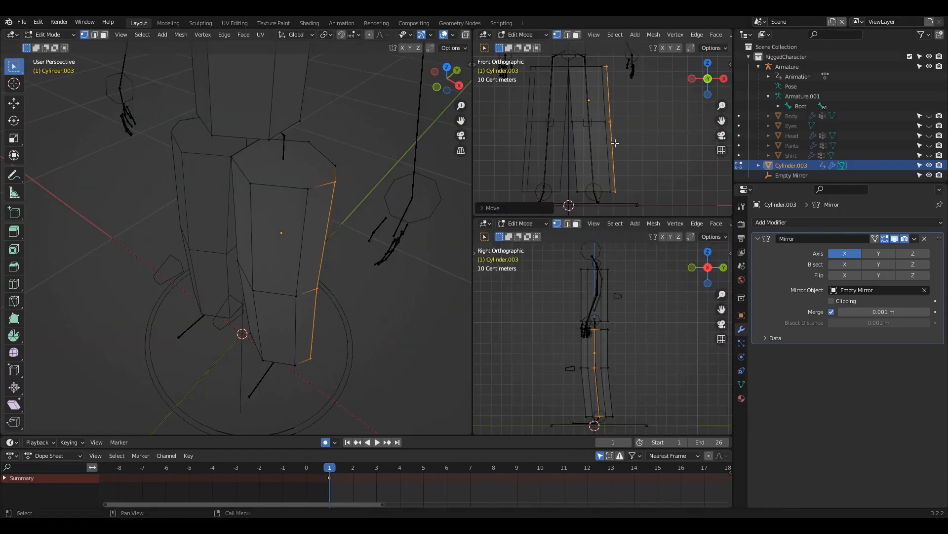
Add a vertical loop cut along the leg's inner side.
middle_drag(296, 252, 290, 214)
scroll(291, 217, up, 2)
click(296, 222)
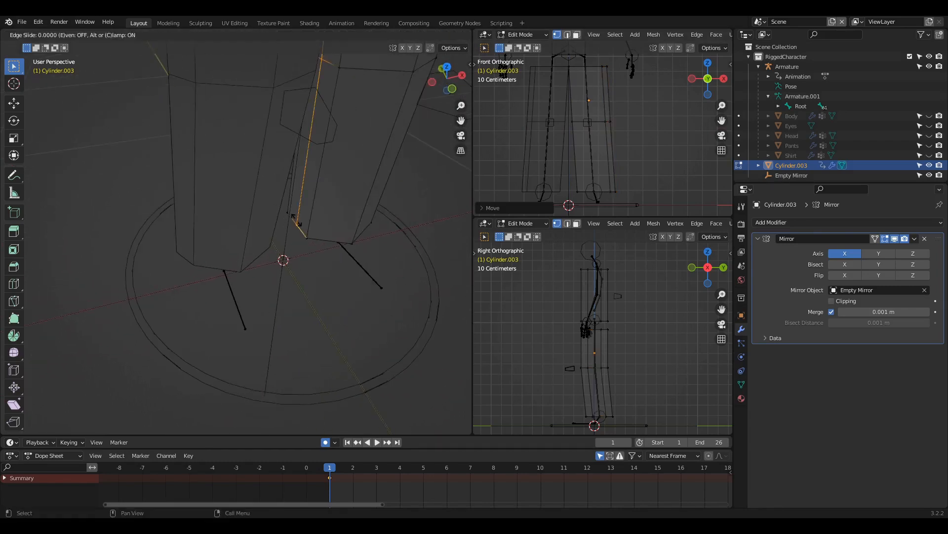
click(296, 222)
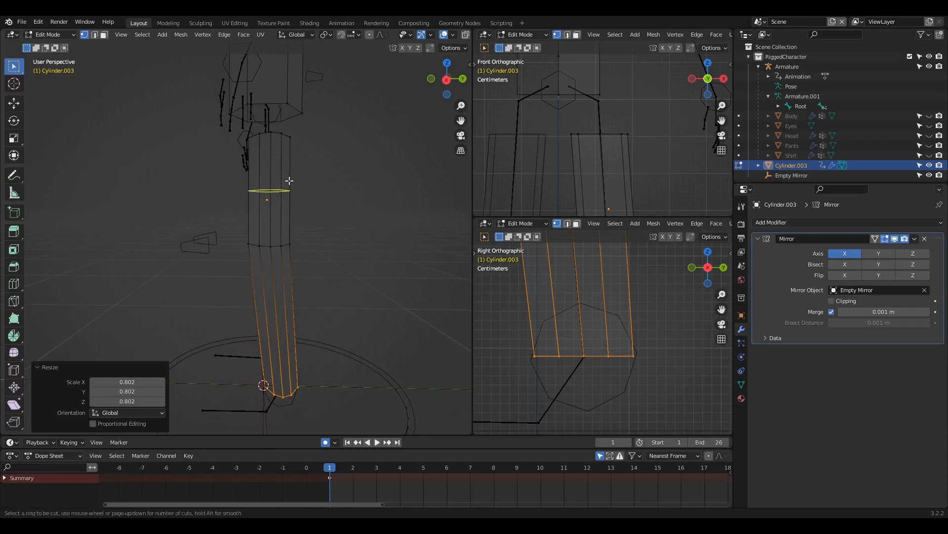
Add a centred horizontal loop cut around the thigh and scale it by about 1.115.
click(289, 181)
right_click(310, 197)
key(s)
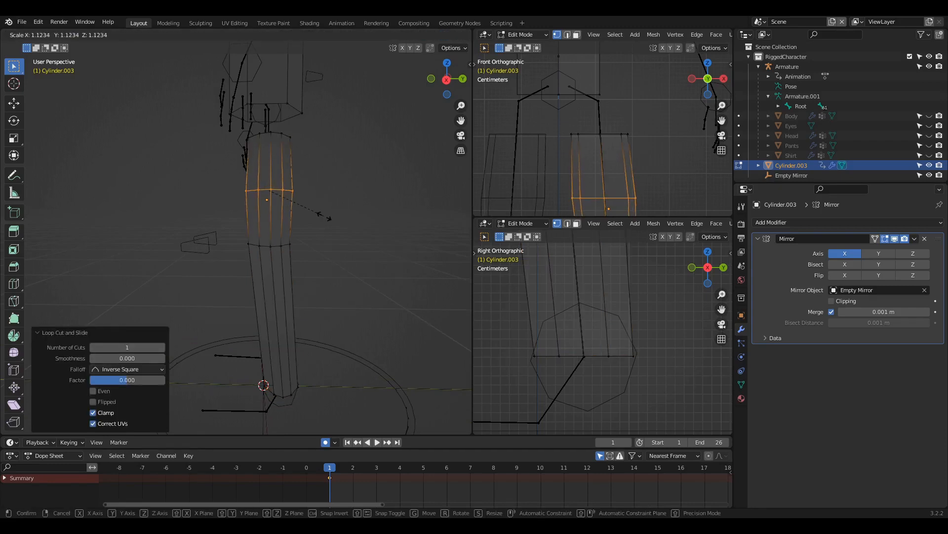
click(326, 217)
Add a horizontal loop cut around the lower leg, scale it by about 0.795, and slide it toward the ankle.
shift+middle_drag(295, 337, 309, 213)
key(ctrl+r)
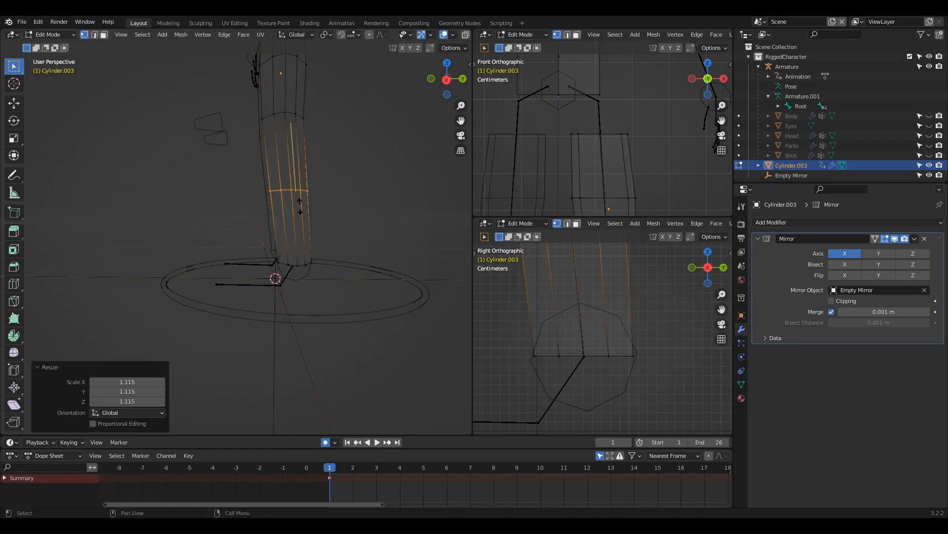
click(302, 209)
right_click(302, 207)
key(s)
click(340, 207)
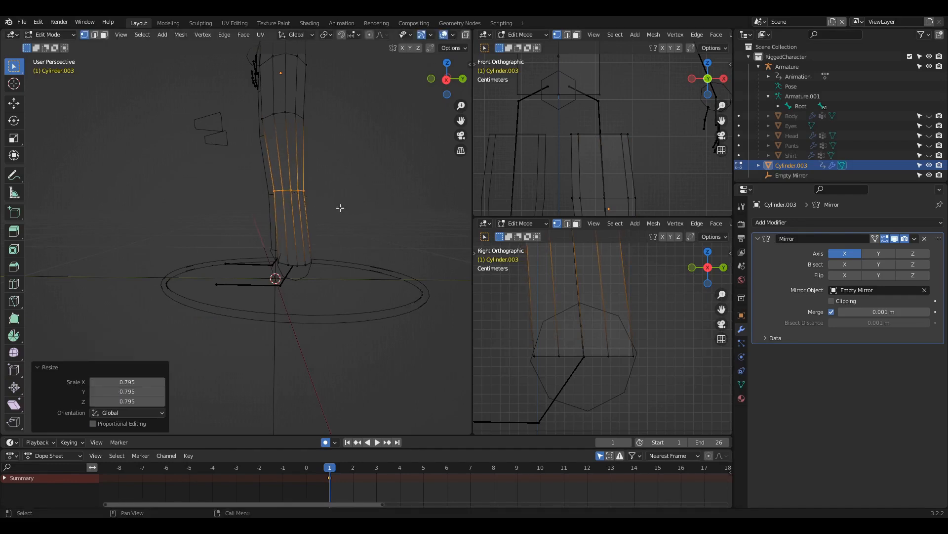
key(g)
key(g)
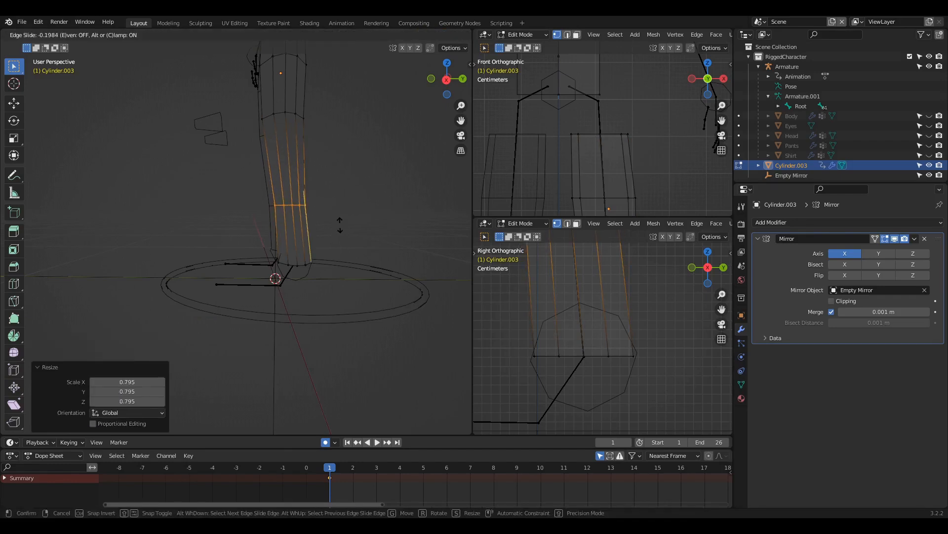
Bevel the edge loop at the knee with three segments.
key(ctrl+b)
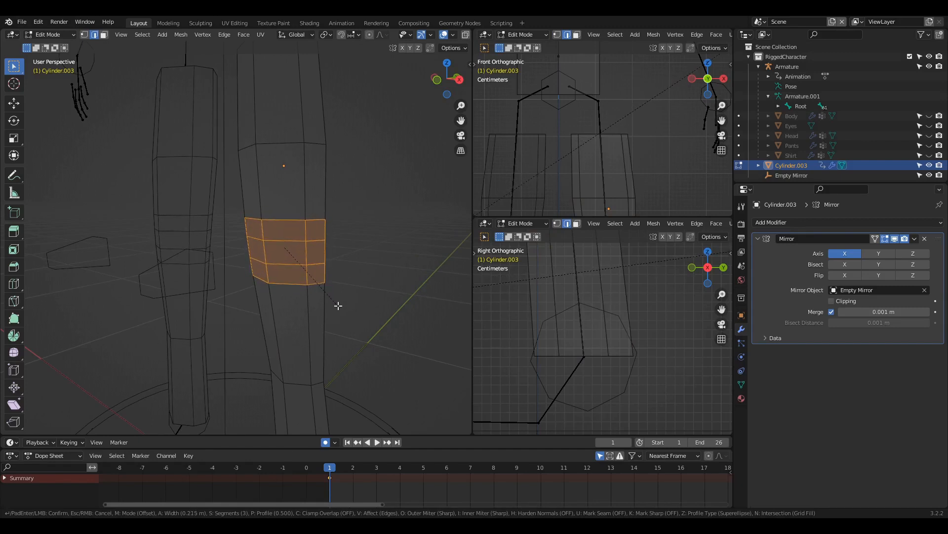
click(332, 307)
middle_drag(332, 307, 290, 307)
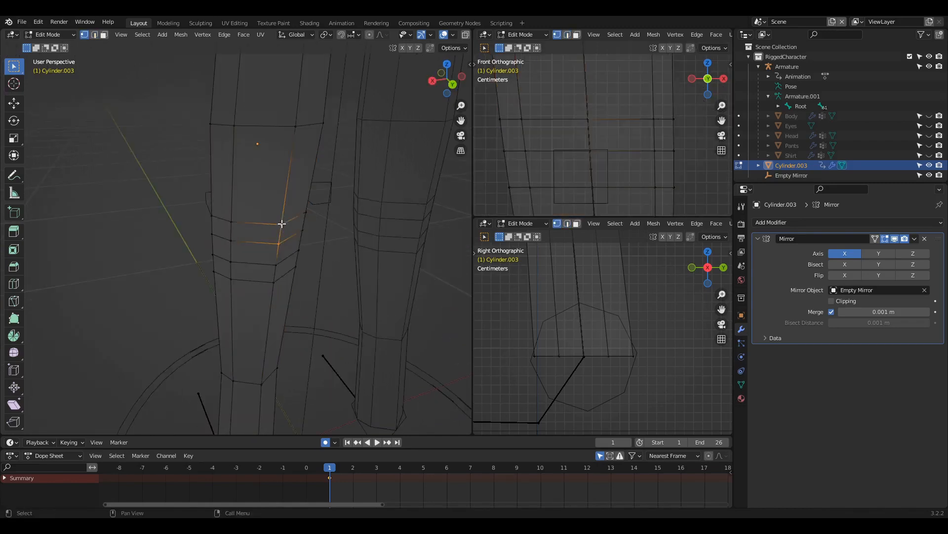
Merge the upper and the lower pair of bevel vertices at the back of the knee, each At Last.
key(q)
click(247, 225)
click(275, 264)
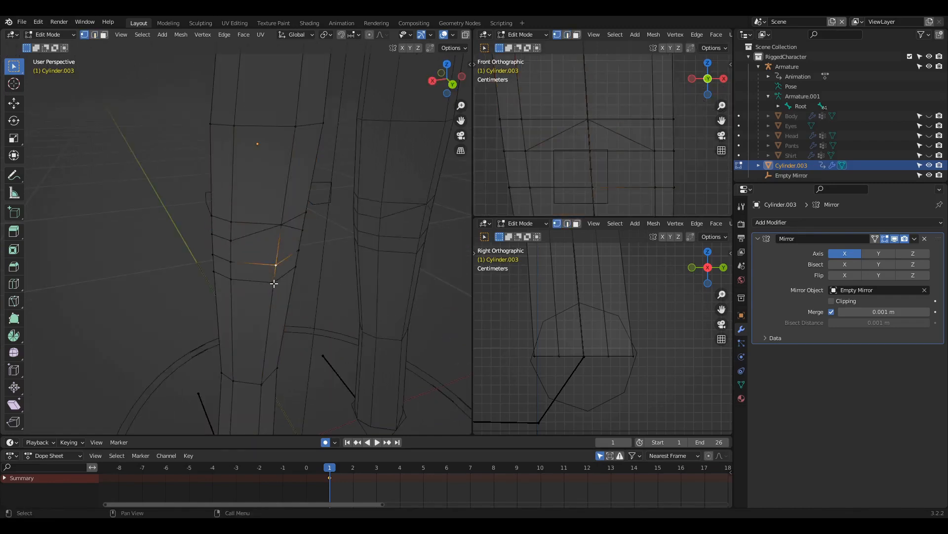
key(q)
click(273, 282)
middle_drag(262, 284, 284, 283)
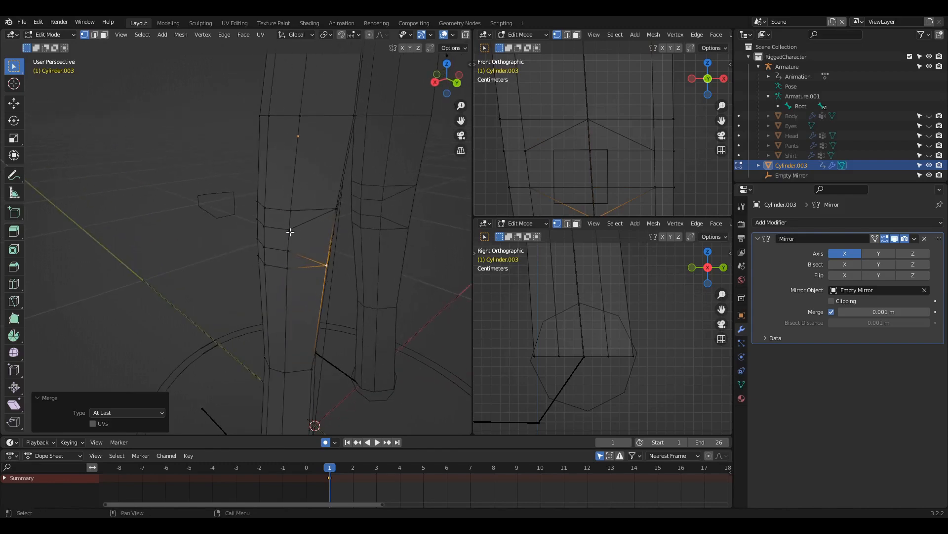
Merge the upper and lower bevel vertex pairs on the knee's outer side At Last.
click(290, 230)
click(291, 211)
click(289, 251)
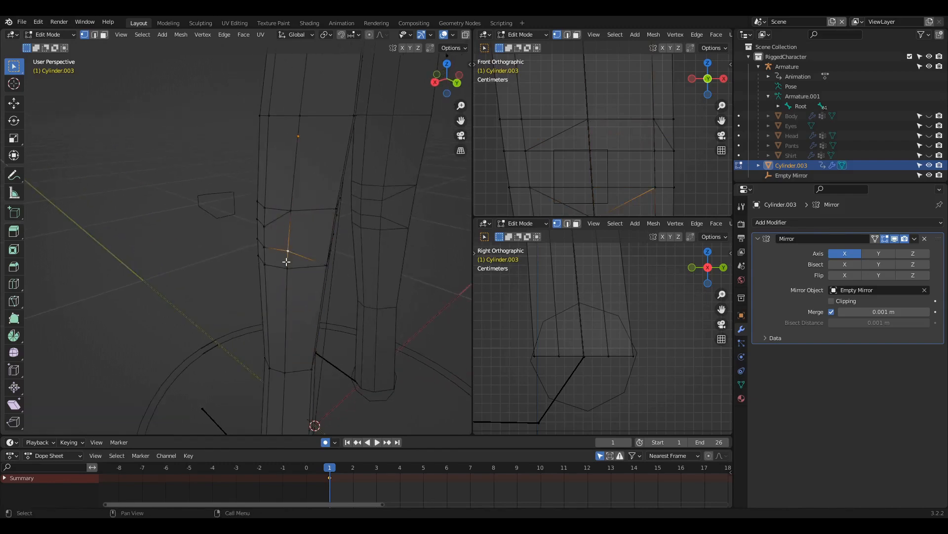
key(q)
click(291, 267)
Merge the upper and lower bevel vertex pairs on the knee's inner side At Last.
middle_drag(291, 267, 245, 252)
click(240, 240)
shift+click(242, 221)
key(q)
click(243, 224)
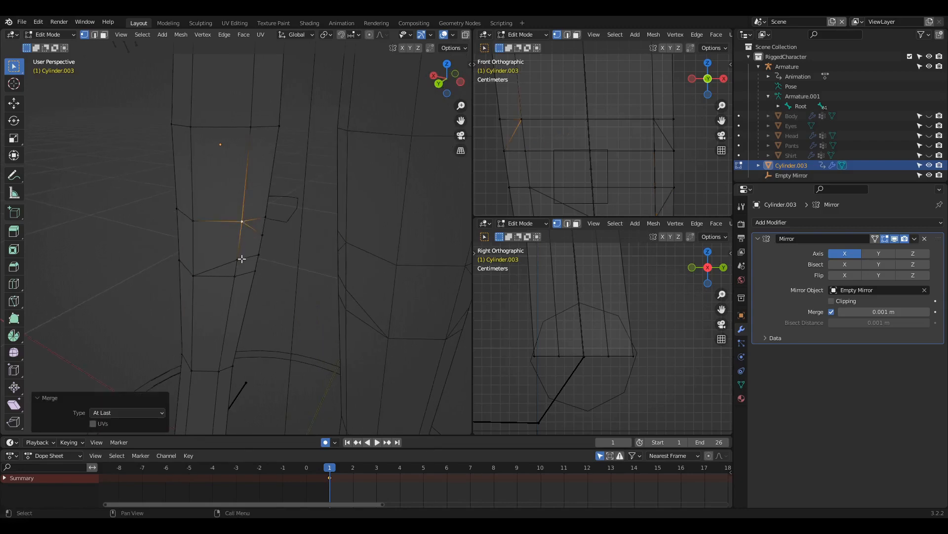
click(238, 260)
click(237, 276)
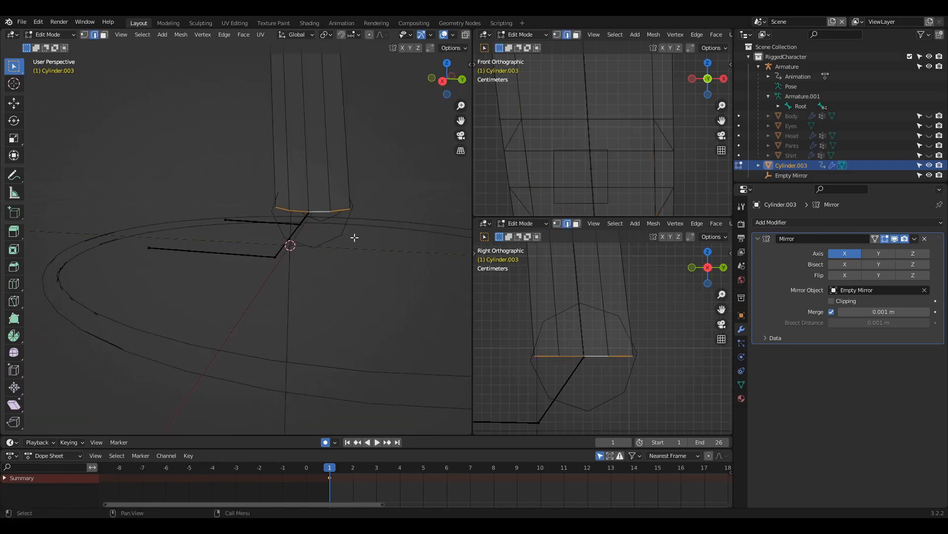
Extrude the leg's bottom edge loop down about 0.061 m and its front faces forward about 0.226 m as a foot.
key(e)
click(358, 278)
scroll(542, 417, down, 3)
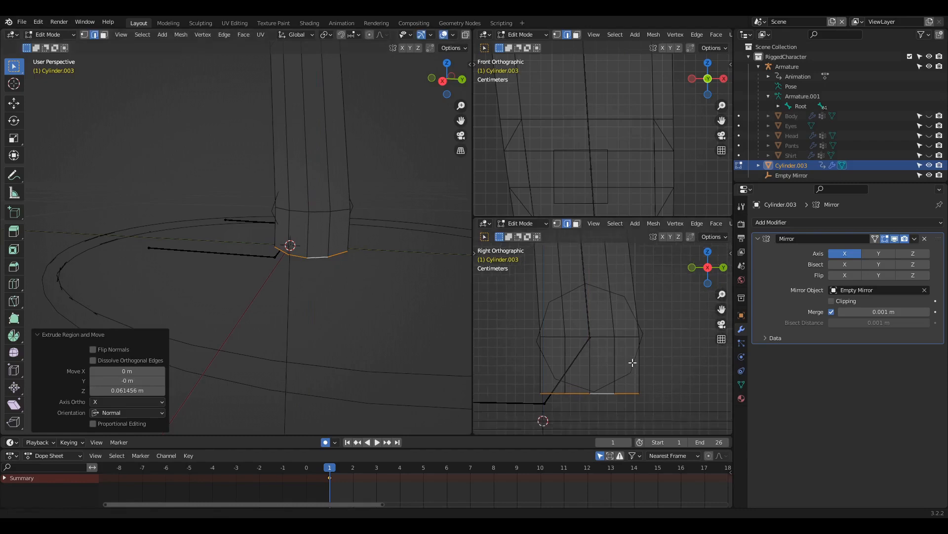
click(280, 326)
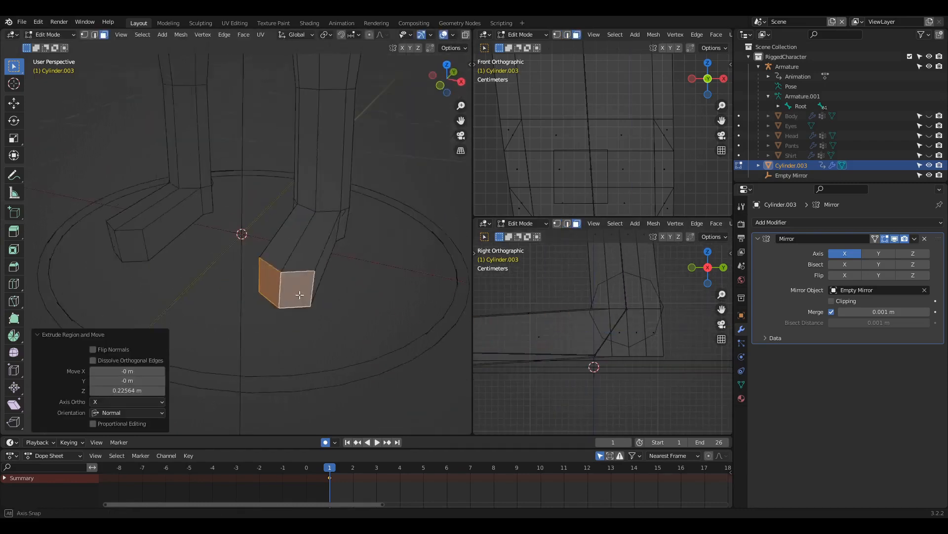
Add evenly spaced loop cuts across the length of the foot.
middle_drag(277, 286, 313, 269)
key(ctrl+r)
click(298, 294)
right_click(297, 292)
Scale the two opposite vertical side edges at the ankle by 1.272 along X.
key(1)
key(alt+z)
key(2)
click(194, 254)
shift+click(313, 269)
key(s)
key(x)
click(365, 294)
middle_drag(275, 294, 322, 326)
shift+middle_drag(291, 291, 280, 247)
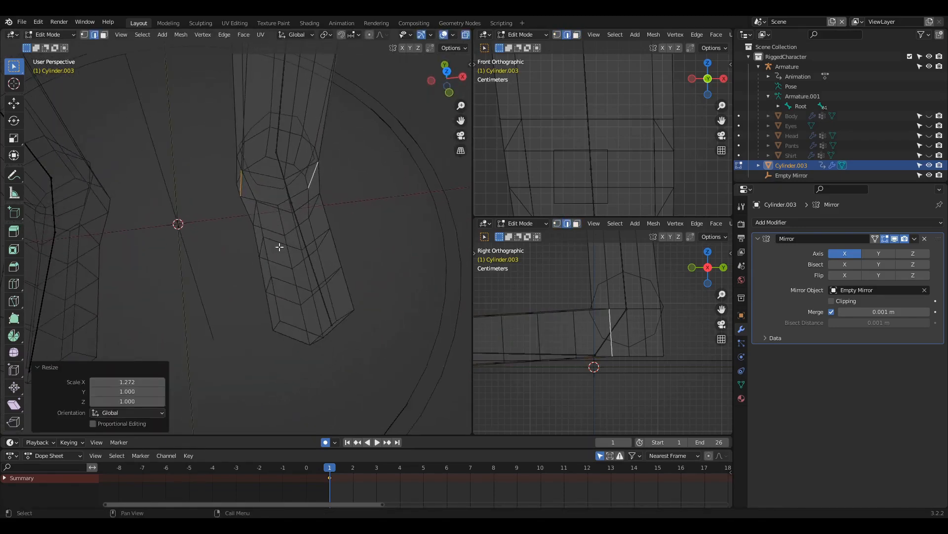
Move two vertical edges on the foot's inner side along X to shape its contour.
click(264, 247)
shift+click(270, 284)
key(g)
key(x)
click(267, 297)
middle_drag(267, 297, 235, 267)
Move two vertical edges on the foot's outer side about 0.011 m along X.
click(257, 297)
shift+click(273, 265)
key(g)
key(x)
click(296, 277)
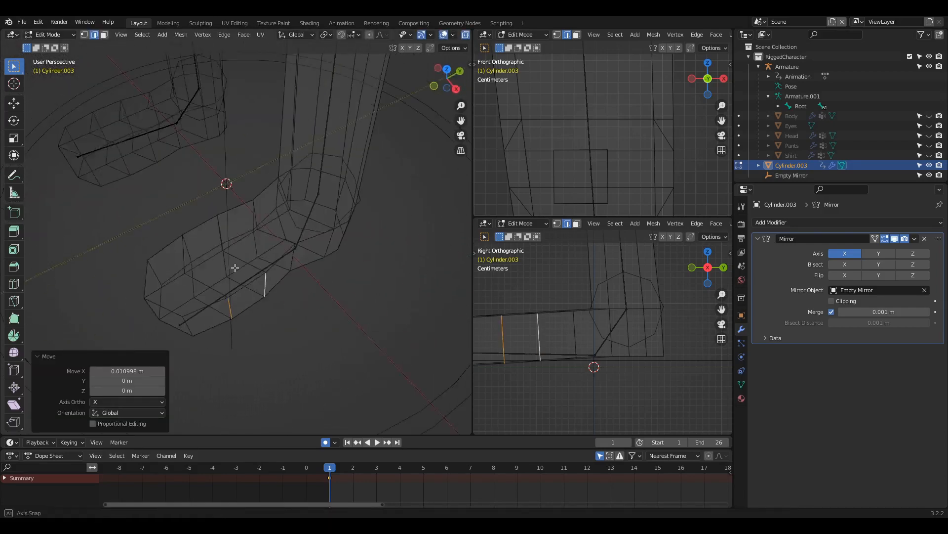
click(294, 268)
Slide the upper and lower inner-side foot vertices nearest the ankle along their edges by a factor of 0.389.
middle_drag(293, 269, 322, 276)
key(1)
click(234, 231)
middle_drag(254, 250, 251, 270)
shift+click(223, 301)
key(g)
key(g)
click(259, 296)
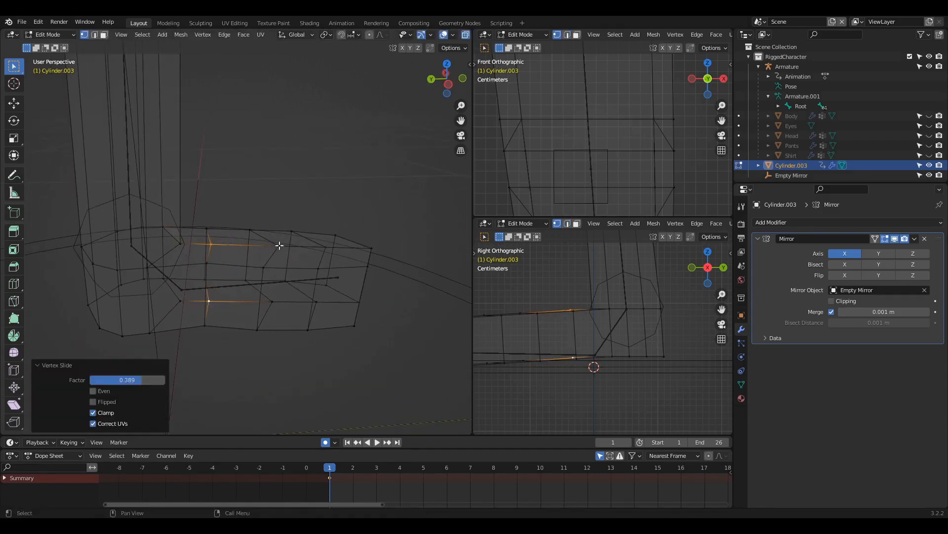
Slide the middle pair of inner-side foot vertices along their edges toward the toes.
click(279, 245)
shift+click(273, 301)
key(g)
key(g)
click(296, 298)
Slide the inner-side foot vertex pair nearest the toes along their edges by a factor of 0.242.
click(326, 247)
shift+click(317, 301)
key(g)
key(g)
click(339, 310)
middle_drag(339, 309, 326, 316)
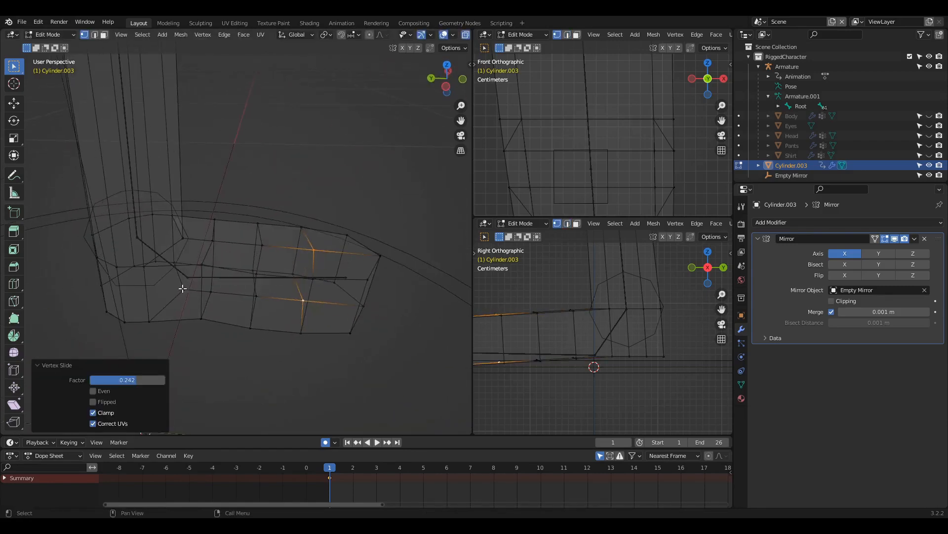
Slide the lower vertex where the ankle meets the foot along its edge toward the toes.
click(180, 291)
key(g)
key(g)
click(246, 298)
middle_drag(245, 298, 325, 306)
Move the edge loop around the ankle upward along Z.
key(2)
alt+click(197, 279)
alt+click(204, 275)
shift+click(229, 271)
key(g)
key(z)
click(302, 235)
Lower the top vertices at the toe end of the foot along Z.
key(1)
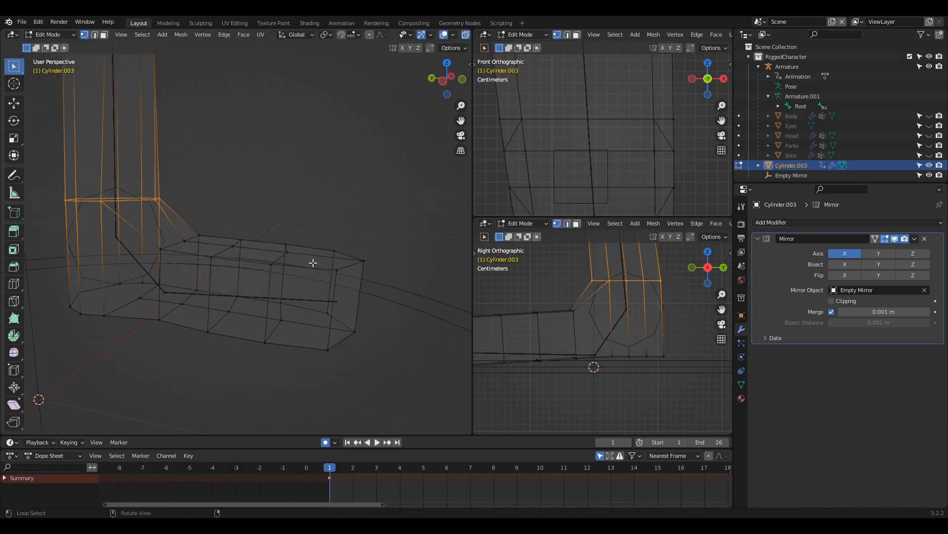
drag(316, 263, 385, 305)
key(g)
key(z)
click(392, 318)
Lower the top vertices just behind the toes about 0.019 m along Z.
drag(262, 241, 304, 271)
key(g)
key(z)
click(306, 276)
middle_drag(305, 276, 275, 273)
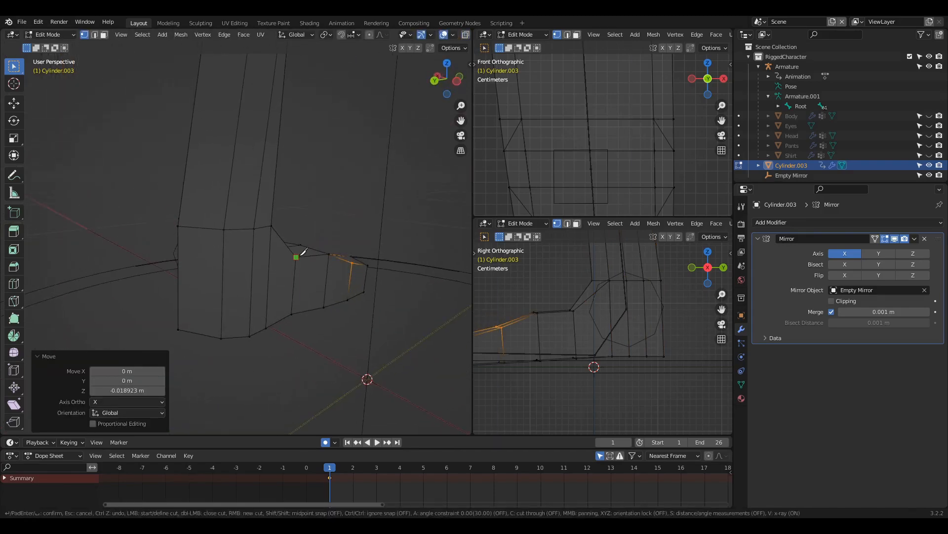
Knife-cut an edge loop around the ankle below the existing loop and flatten it to 0 along Z.
middle_drag(181, 261, 374, 292)
key(Return)
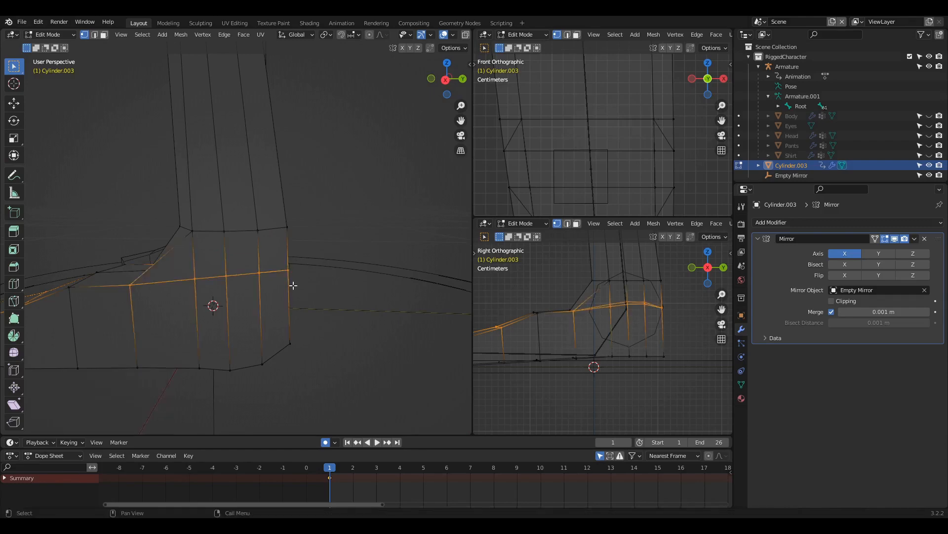
mouse_move(290, 281)
middle_down()
mouse_move(137, 301)
mouse_move(248, 313)
mouse_move(290, 299)
middle_up()
key(c)
middle_click(312, 274)
right_click(312, 273)
key(s)
key(z)
key(0)
key(Return)
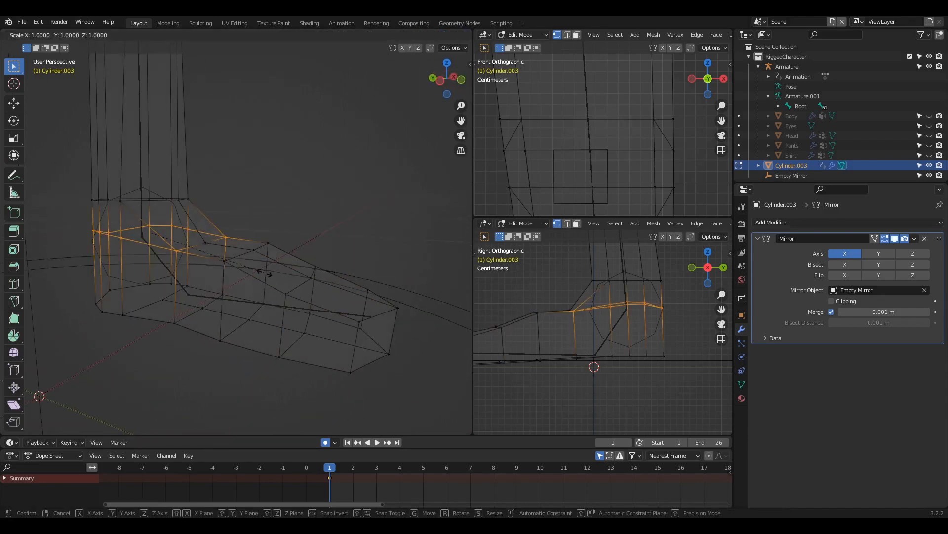
key(alt+z)
alt+scroll(202, 248, up, 1)
middle_drag(215, 282, 365, 178)
shift+click(208, 238)
key(shift+r)
click(343, 250)
Scale the torso's bottom edge loop outward to widen the hips.
scroll(365, 178, down, 4)
shift+middle_drag(365, 178, 287, 213)
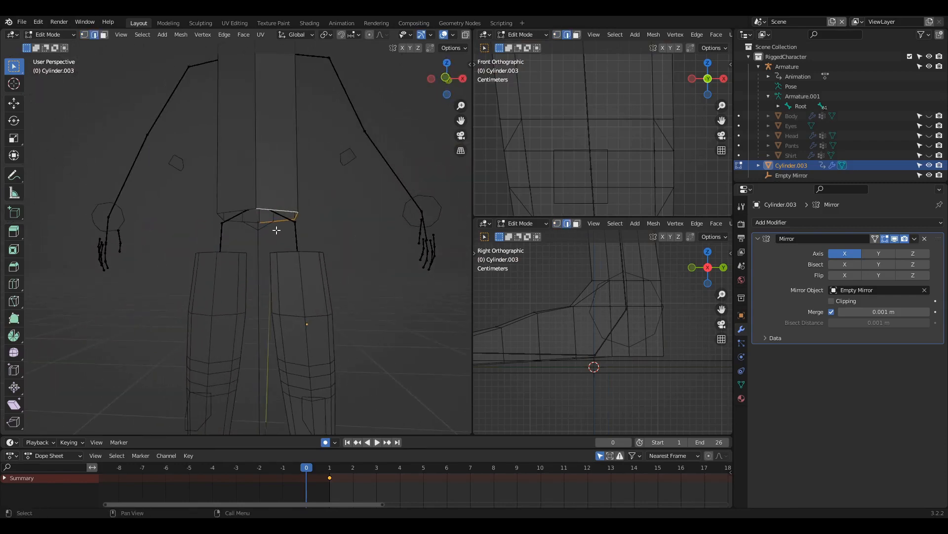
middle_drag(320, 235, 345, 258)
key(s)
click(406, 276)
middle_drag(406, 277, 351, 252)
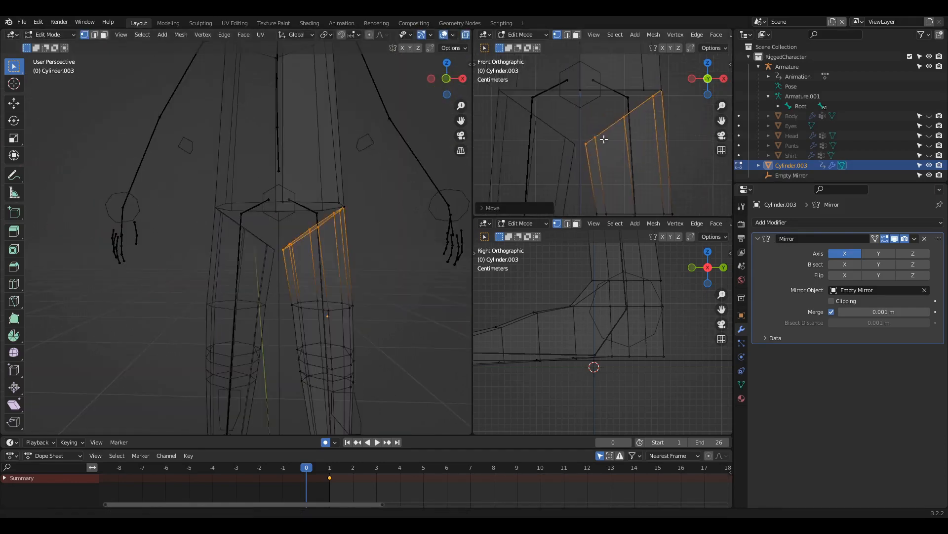
Extrude the inner edges at the top of the leg along X toward the centre and scale them to 0 along X.
scroll(603, 137, up, 2)
middle_drag(334, 200, 348, 227)
scroll(313, 210, up, 3)
key(2)
click(321, 219)
shift+click(313, 210)
key(e)
key(x)
click(332, 226)
key(s)
key(x)
key(0)
key(Return)
Move the flattened crotch edges along X to the centre line and set the Mirror merge distance to 0.022 m.
scroll(333, 227, up, 3)
scroll(586, 186, up, 5)
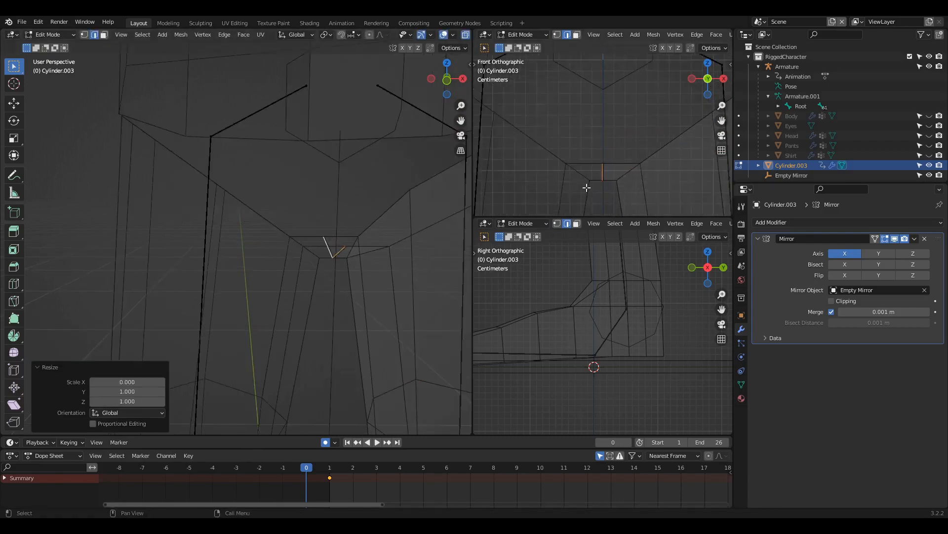
shift+middle_drag(586, 186, 583, 165)
key(g)
key(x)
click(626, 163)
scroll(340, 260, down, 3)
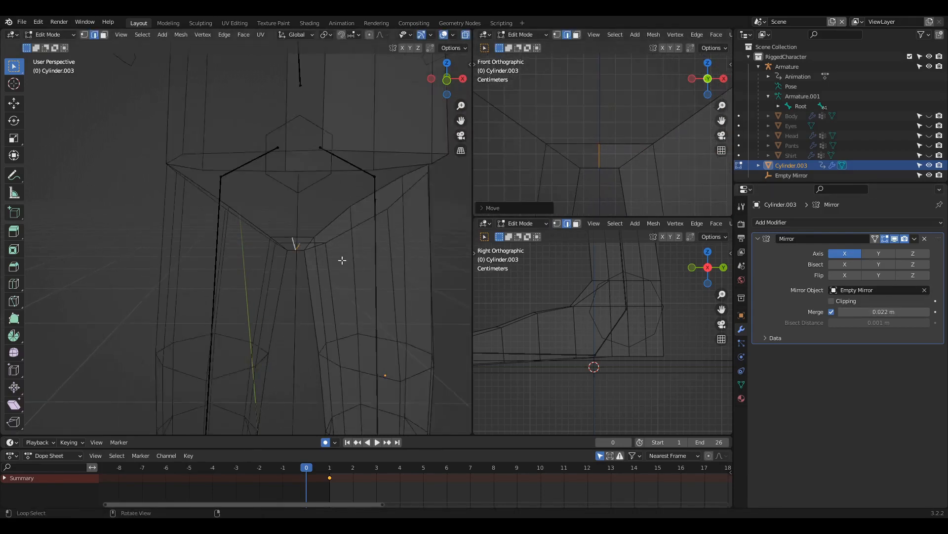
Fill a new face between the crotch edge and the adjoining edge at the top of the leg.
middle_drag(341, 260, 281, 265)
click(299, 252)
shift+click(256, 257)
key(f)
click(282, 242)
right_click(282, 241)
click(282, 241)
Move the new face's free vertex about -0.05 m along X to the centre line and adjust its height along Z.
key(1)
key(g)
key(x)
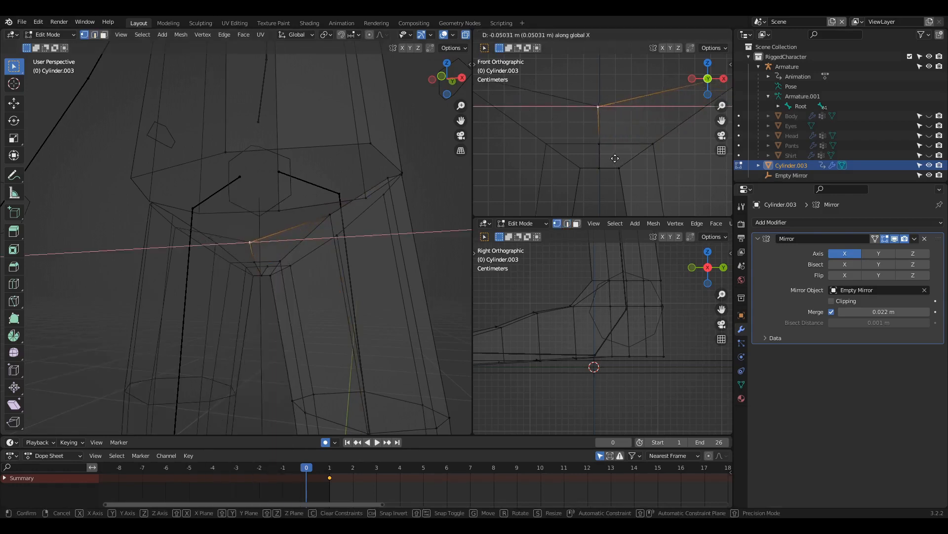
click(616, 159)
scroll(618, 146, down, 3)
key(g)
key(z)
click(618, 123)
scroll(331, 212, down, 2)
Fill a face between two neighbouring edges in the gap between the crotch and the top of the leg.
middle_drag(332, 212, 189, 205)
click(370, 206)
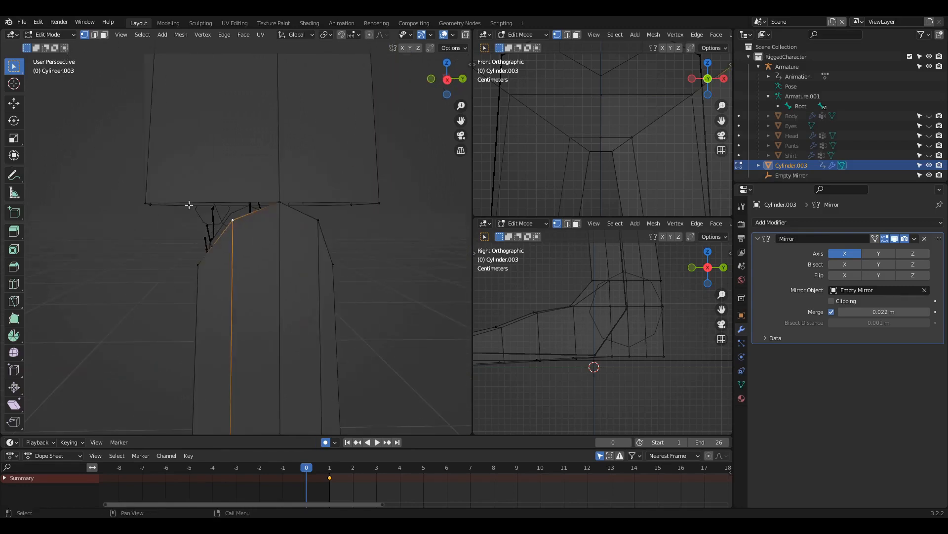
click(237, 226)
middle_drag(238, 225, 282, 233)
key(2)
click(346, 233)
shift+click(296, 251)
key(f)
click(301, 235)
right_click(301, 235)
click(303, 235)
Merge the matching vertices where the top of the leg meets the lower edge of the torso.
key(1)
click(309, 232)
shift+click(166, 195)
key(m)
click(181, 197)
middle_drag(200, 237, 182, 243)
middle_drag(182, 243, 165, 244)
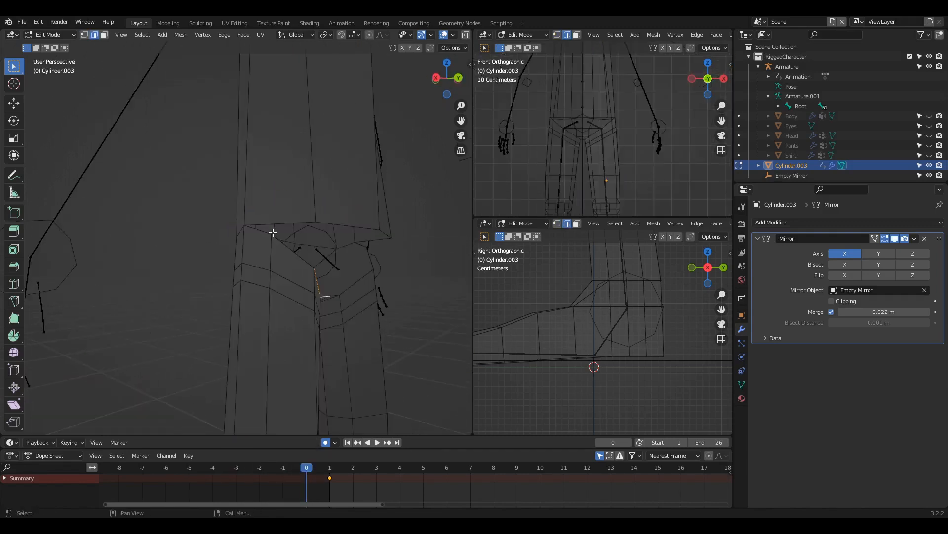
middle_drag(272, 236, 205, 252)
key(m)
click(339, 208)
key(2)
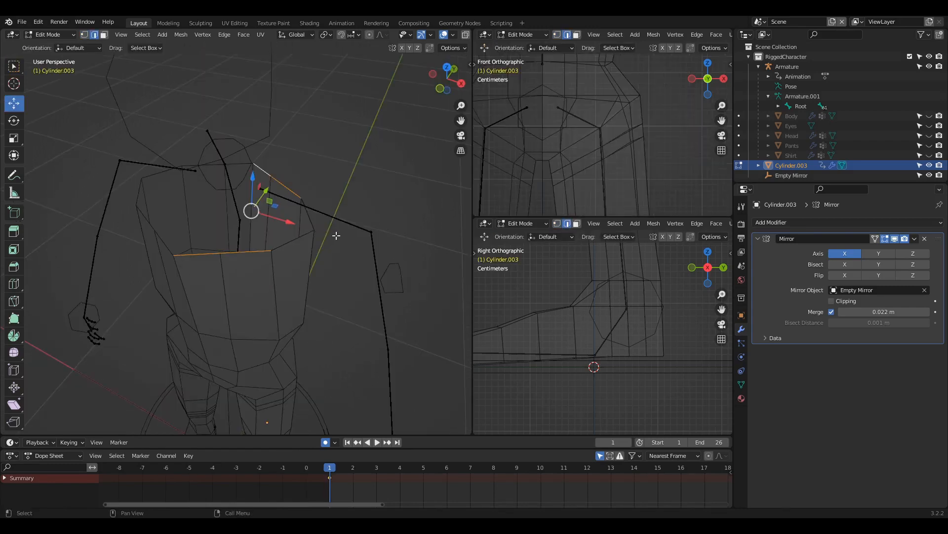
Bridge the selected front and back edges across the top of the torso to close the shoulder area.
right_click(336, 236)
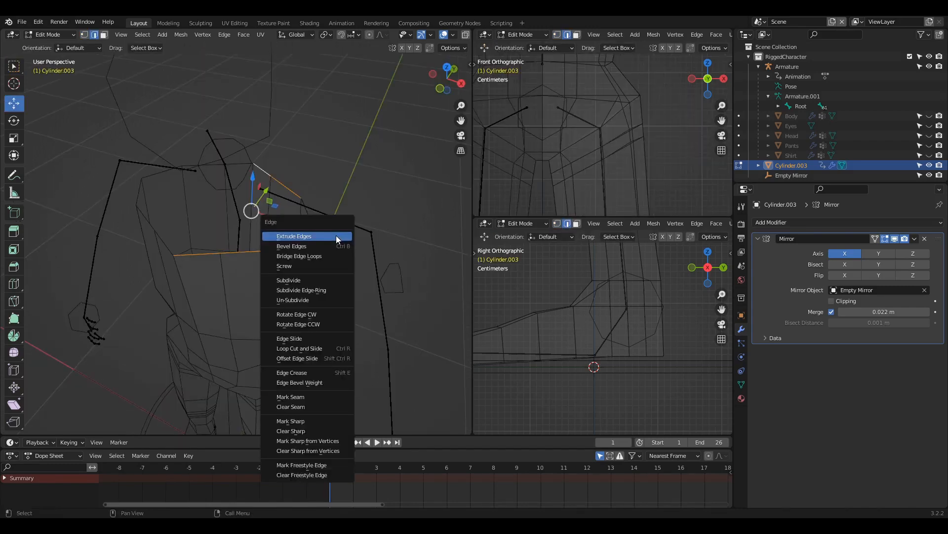
click(336, 237)
click(324, 222)
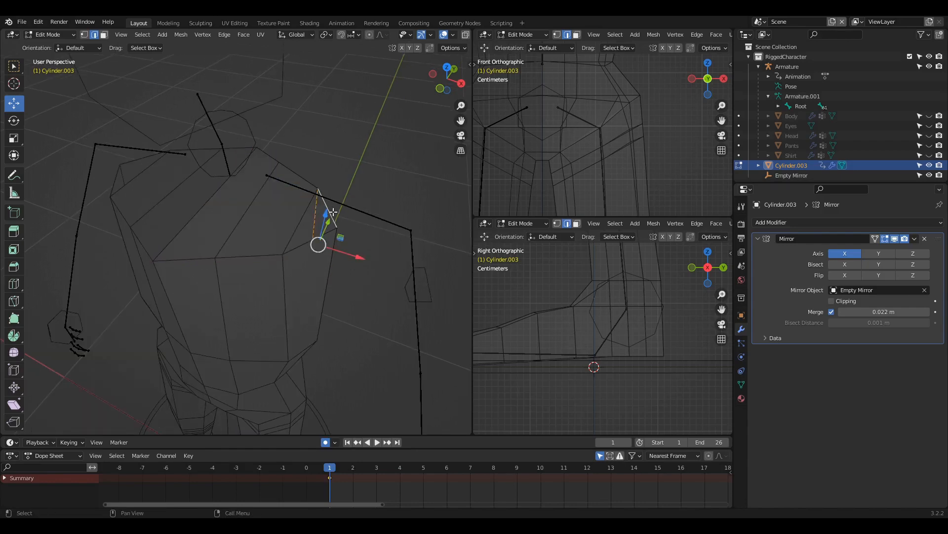
middle_drag(335, 273, 356, 254)
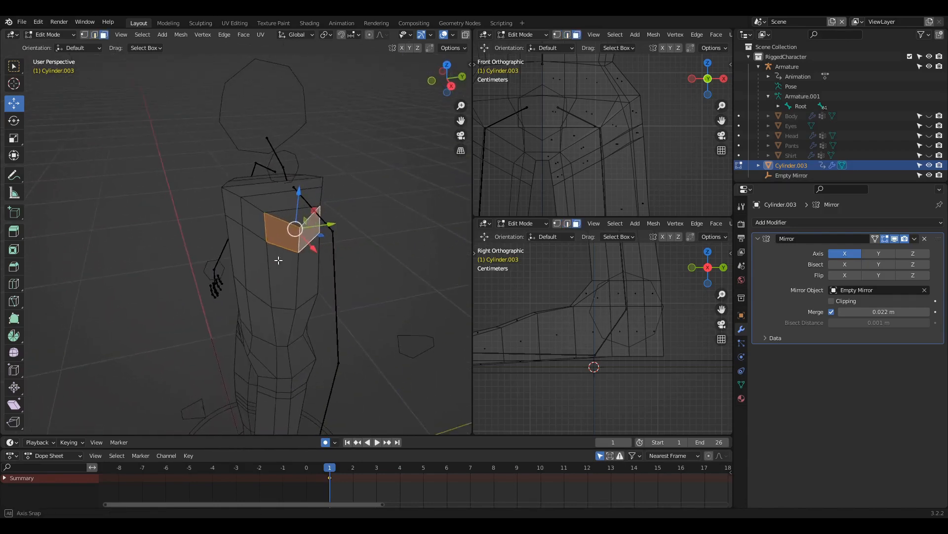
Scale the shoulder's side faces to 0 along X and extrude them about 0.11 m outward to start the arm.
key(s)
key(x)
key(0)
key(Return)
key(e)
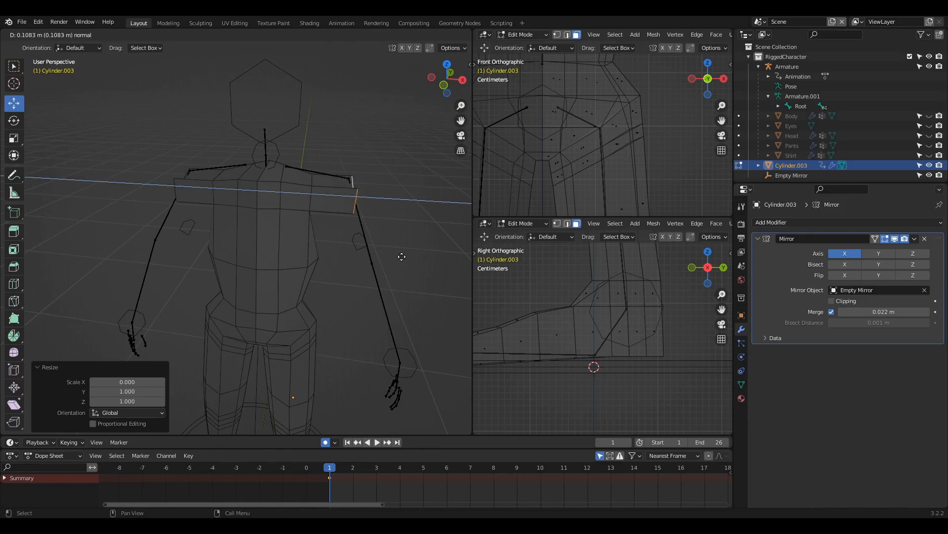
click(402, 256)
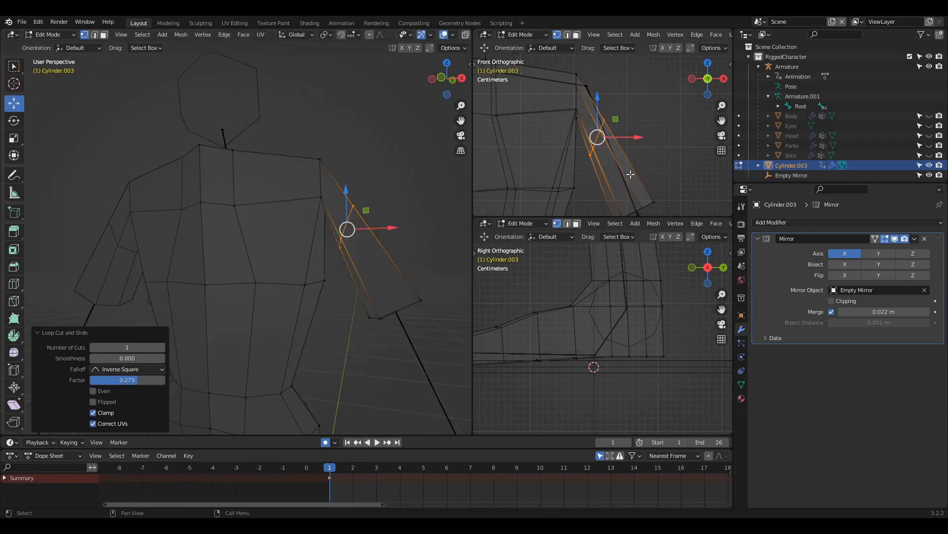
Move the new edge loop on the upper arm about 0.077 m up along Z to shape the shoulder.
key(g)
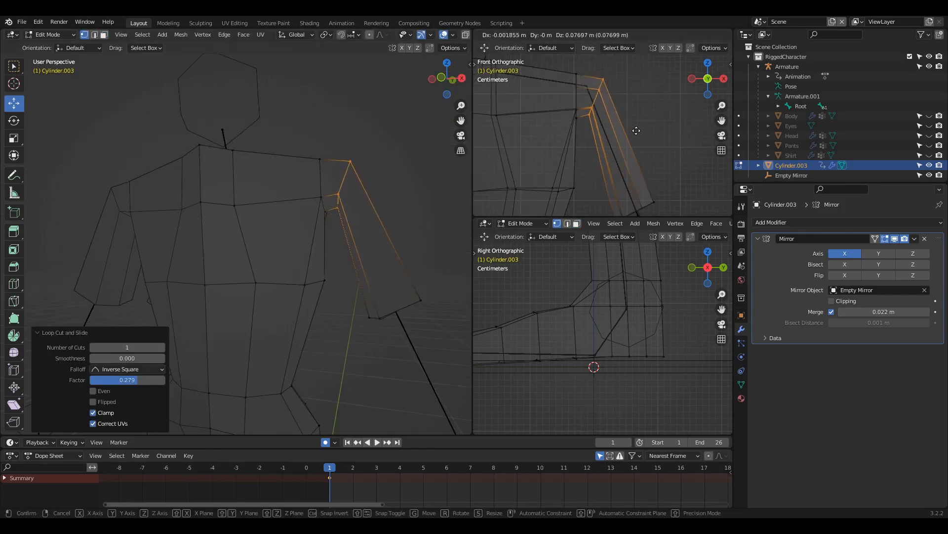
click(634, 131)
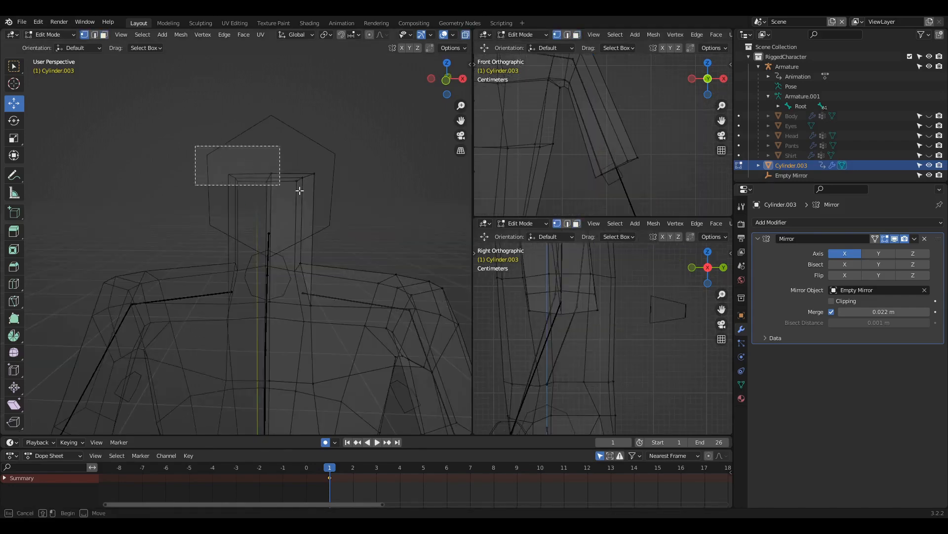
Move the top vertices of the neck block about -0.078 m along Z and extrude them upward into the head.
drag(299, 190, 327, 195)
middle_drag(346, 202, 315, 262)
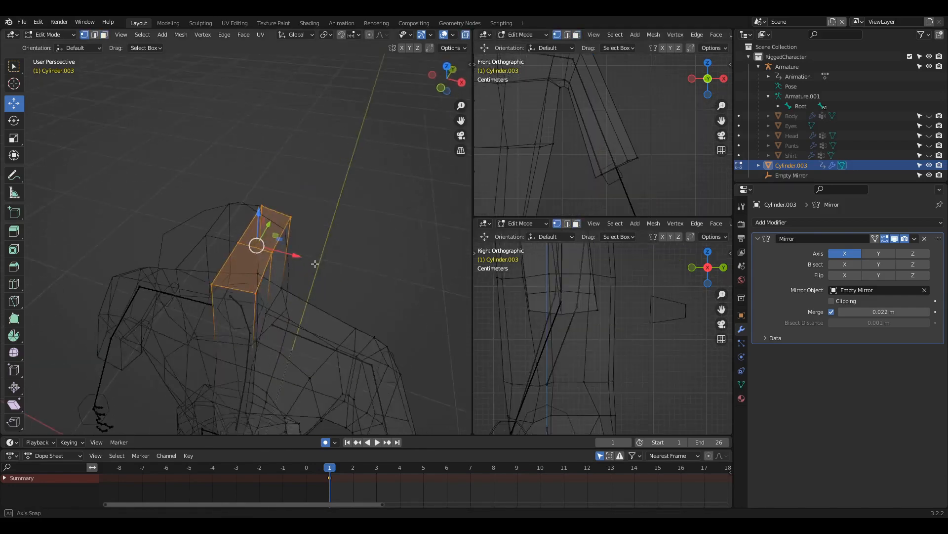
key(g)
key(z)
click(314, 296)
middle_drag(314, 296, 299, 238)
key(e)
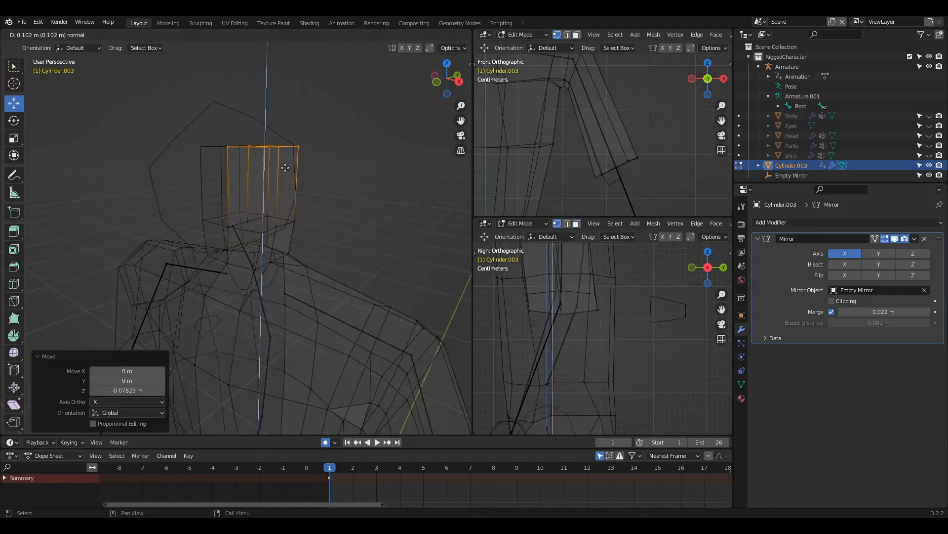
click(288, 142)
middle_drag(288, 142, 275, 212)
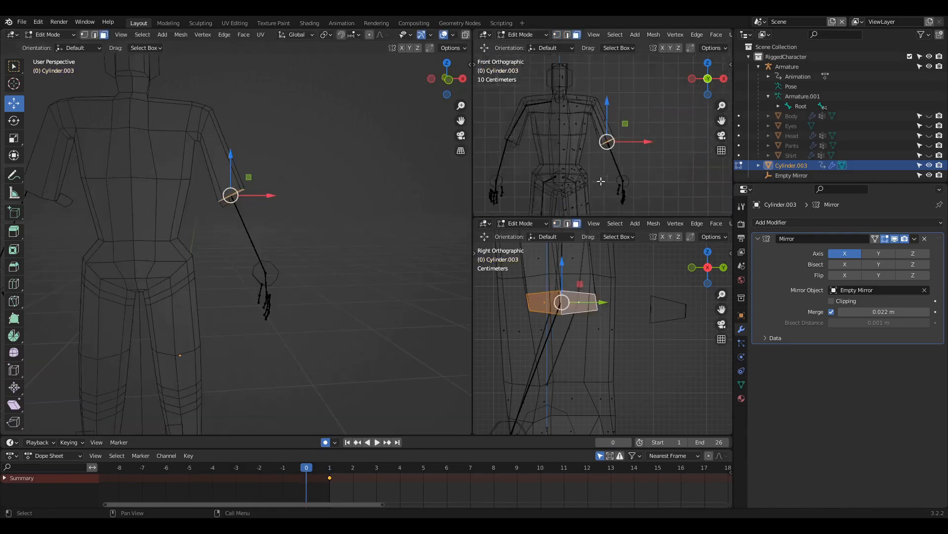
Extrude the end faces of the upper arm about 0.36 m down to the wrist and align them with the forearm bone.
shift+middle_drag(625, 171, 617, 160)
key(e)
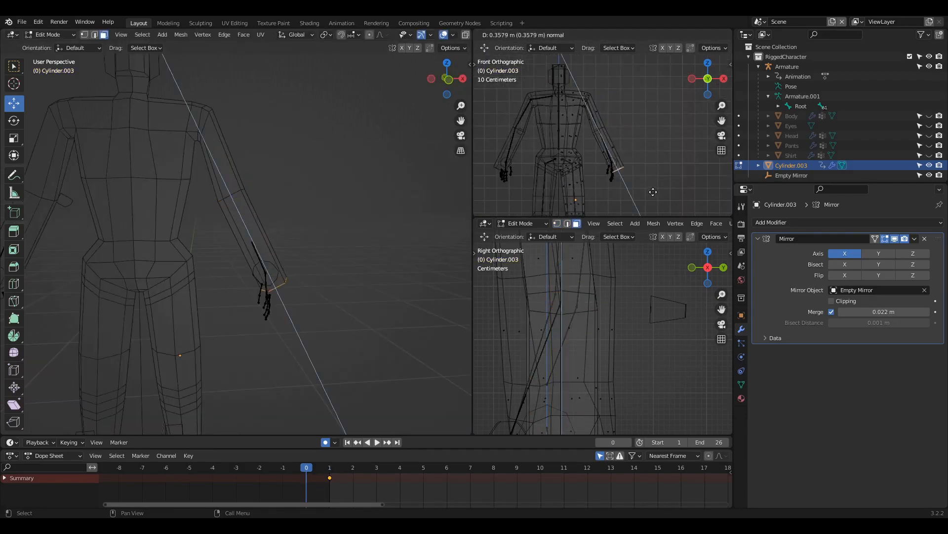
click(616, 165)
scroll(618, 149, up, 3)
shift+middle_drag(620, 204, 654, 148)
key(g)
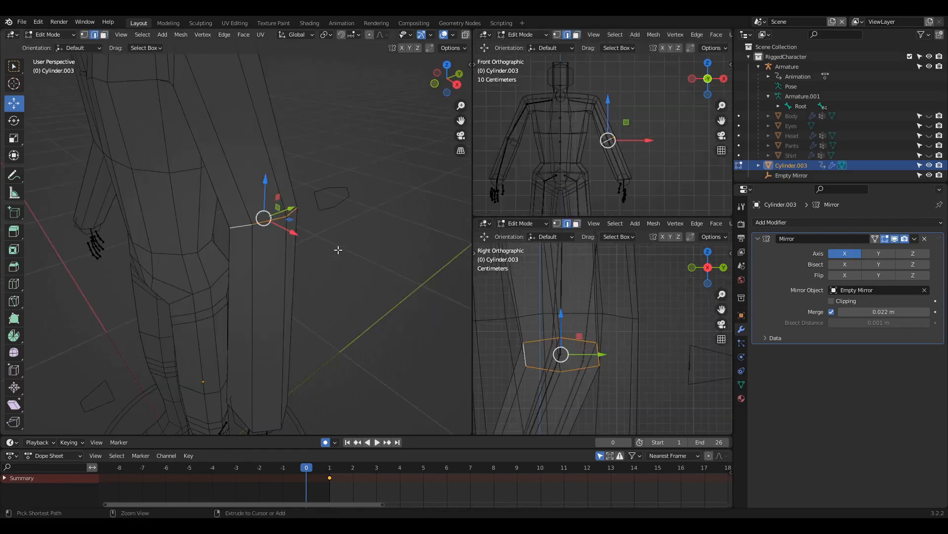
Bevel the edge loop at the elbow and merge two vertex pairs on the front of the elbow at the last vertex.
key(ctrl+b)
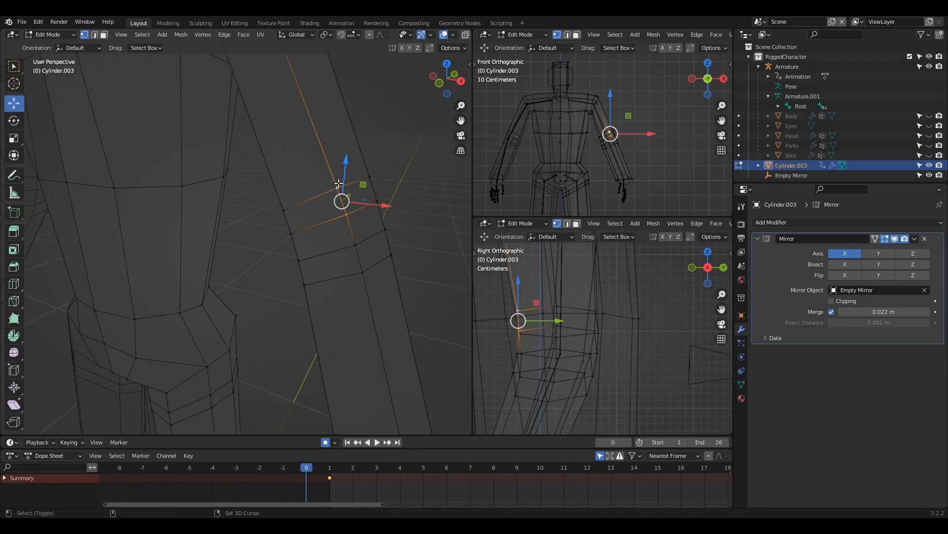
key(q)
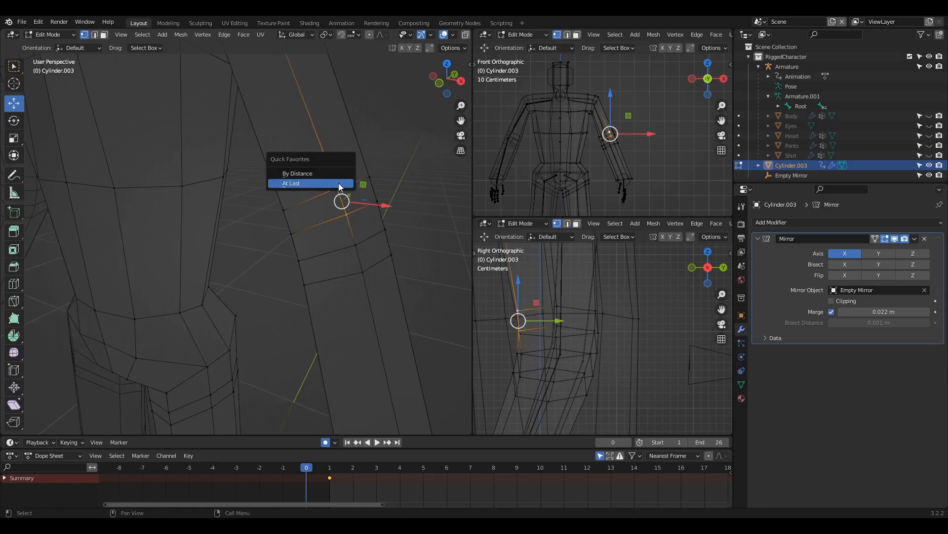
click(331, 183)
click(358, 244)
shift+click(362, 272)
key(q)
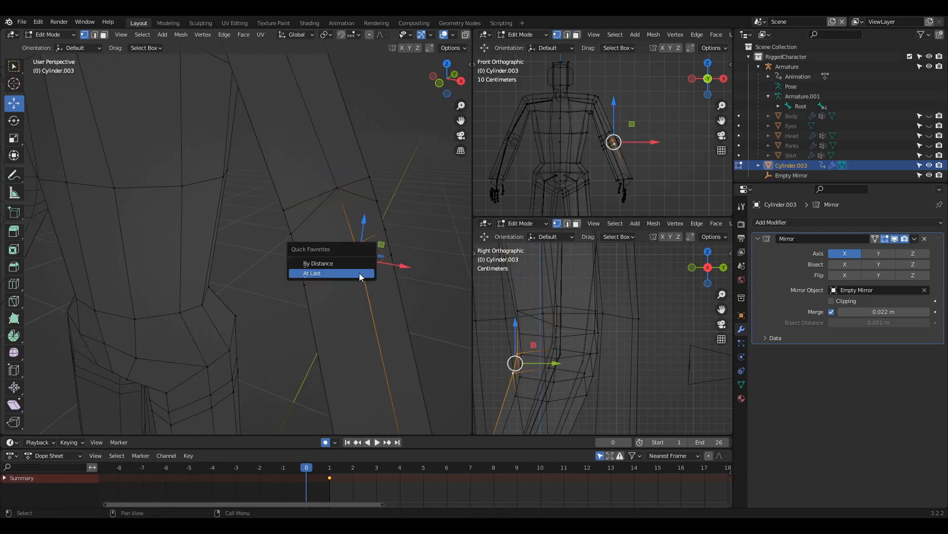
click(352, 272)
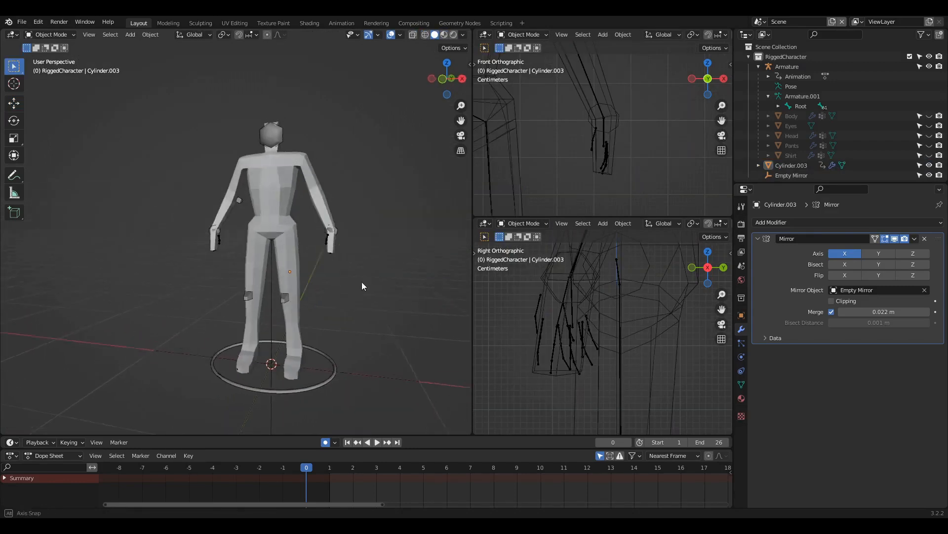
Apply smooth shading to the body mesh.
middle_drag(362, 281, 327, 278)
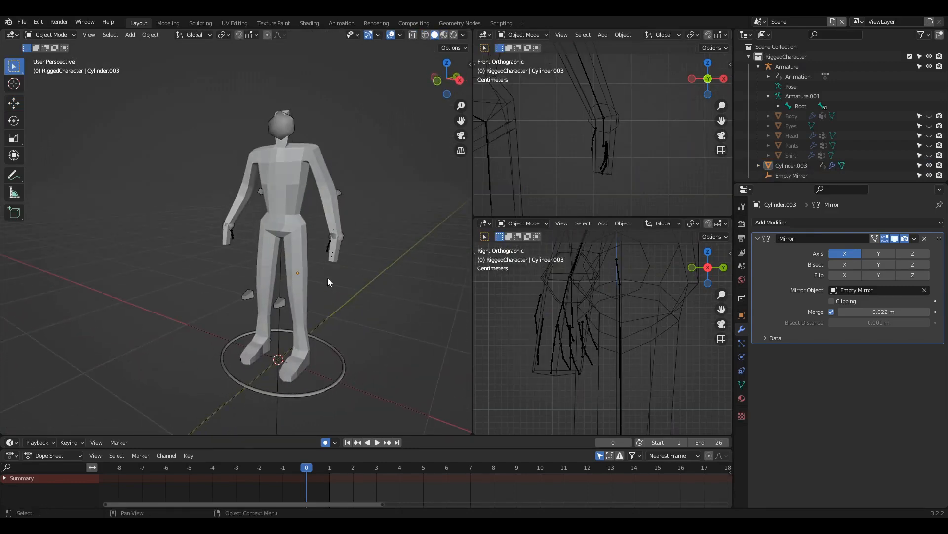
scroll(331, 247, up, 3)
scroll(333, 223, down, 2)
click(298, 230)
right_click(298, 229)
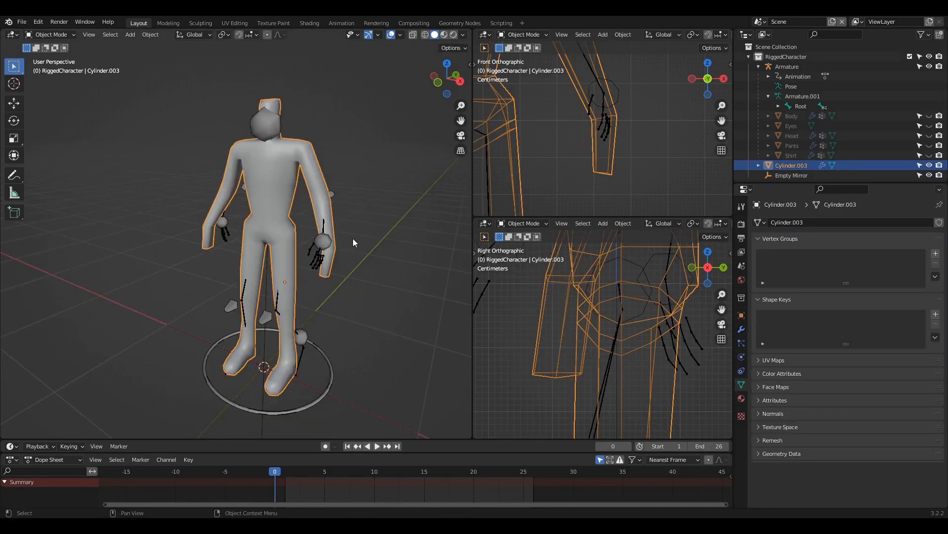
Rename the Cylinder.003 object as BodyLowPoly.
middle_drag(334, 239, 349, 236)
double_click(792, 166)
scroll(794, 165, down, 1)
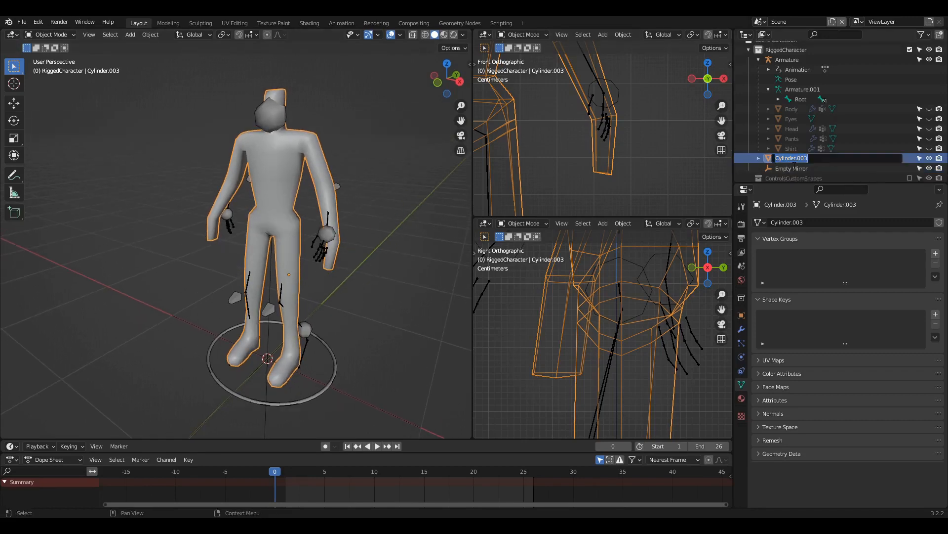
text(BodyLowPoly)
key(Return)
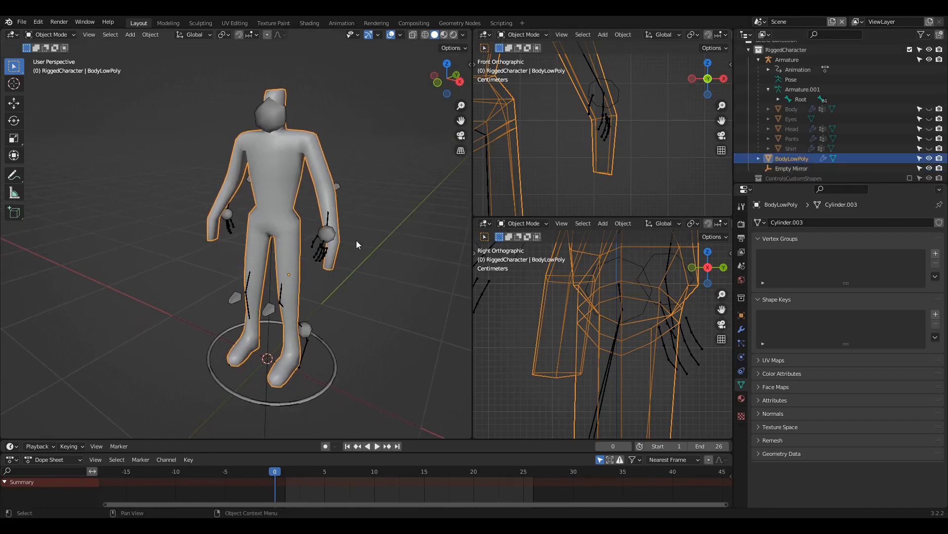
Parent BodyLowPoly to the armature with automatic weights and check how the mesh deforms.
shift+click(335, 368)
shift+middle_drag(300, 310, 318, 292)
key(ctrl+p)
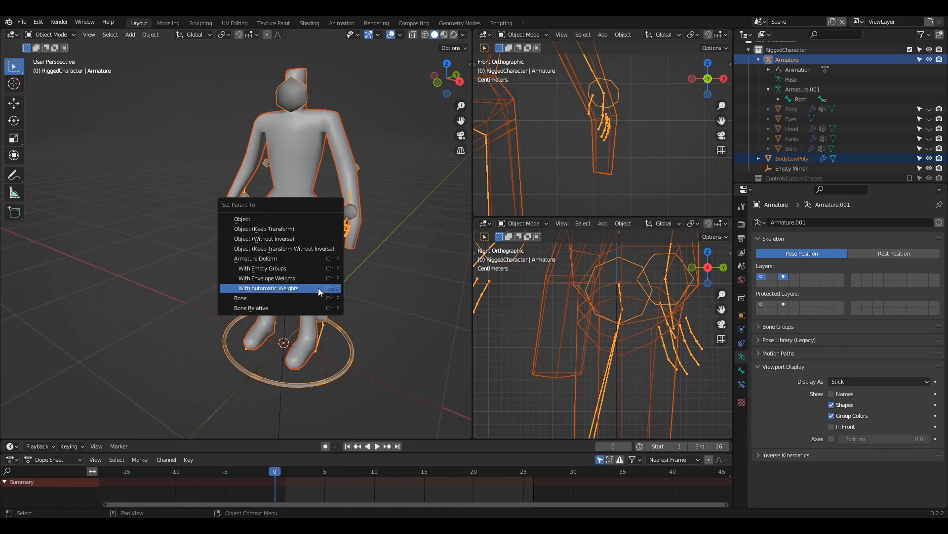
click(272, 287)
middle_drag(321, 214, 259, 126)
middle_drag(295, 212, 324, 366)
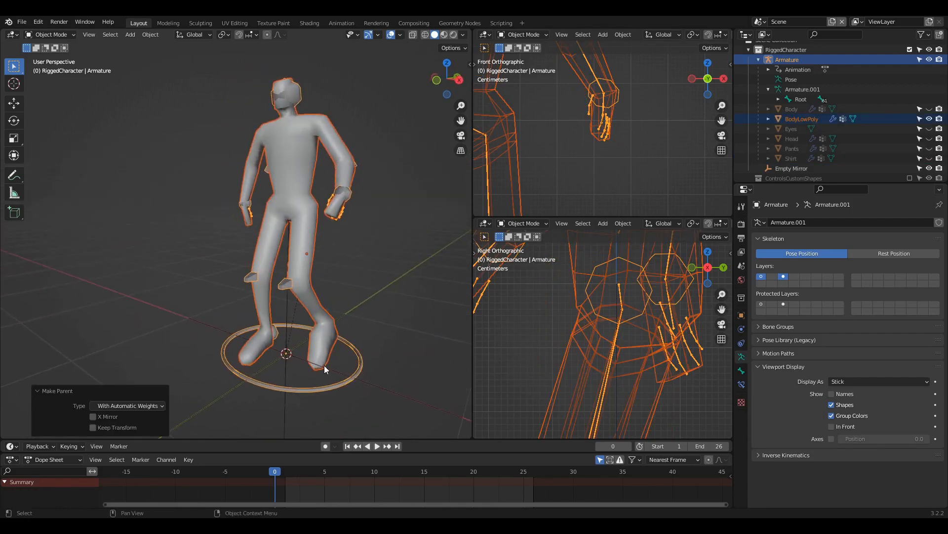
mouse_move(276, 472)
mouse_down()
mouse_move(539, 481)
mouse_move(269, 467)
mouse_up()
middle_drag(308, 339, 332, 262)
Remove the Armature modifier from BodyLowPoly and hide the armature.
click(302, 207)
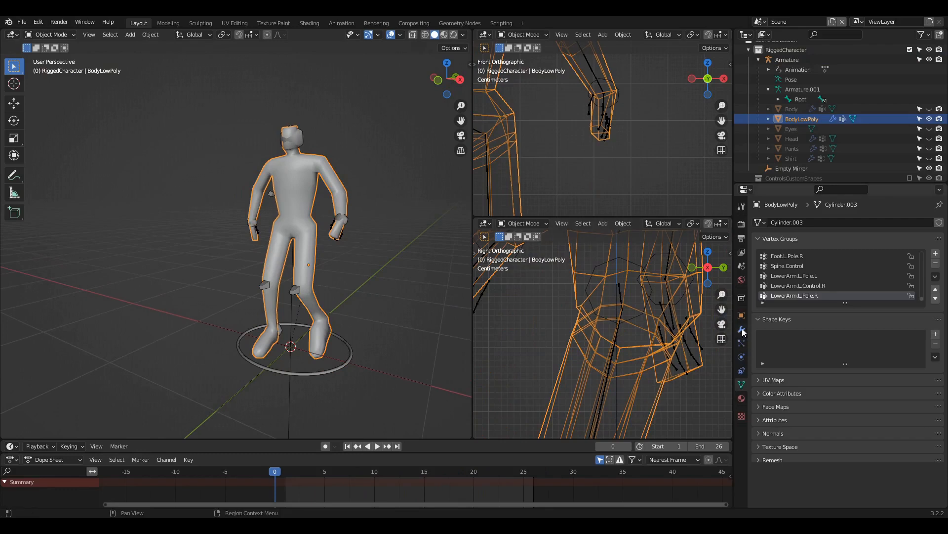
scroll(777, 284, up, 4)
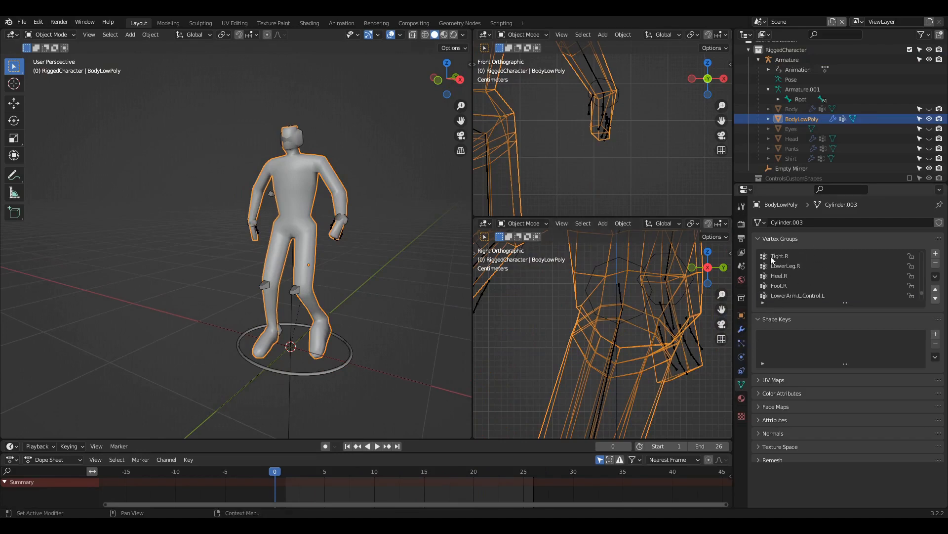
scroll(799, 284, up, 6)
click(742, 329)
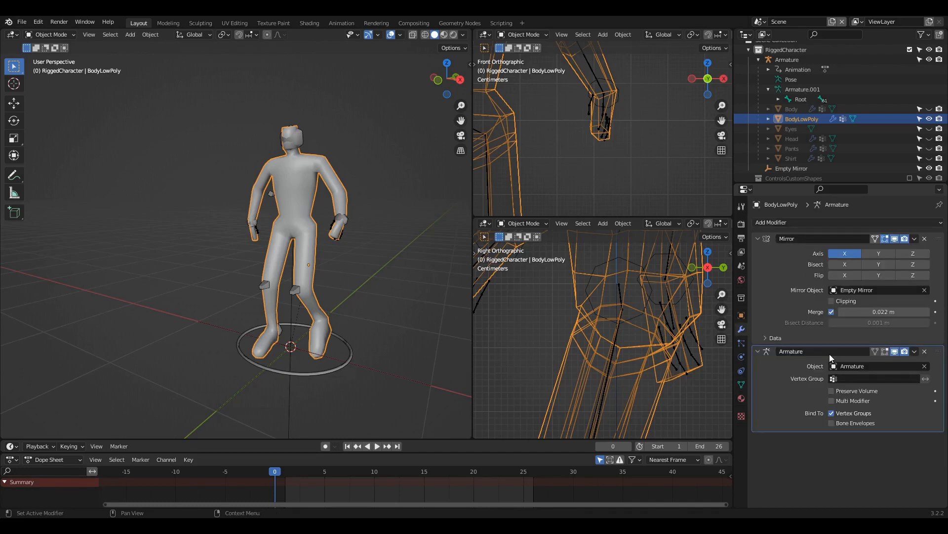
click(925, 352)
click(930, 59)
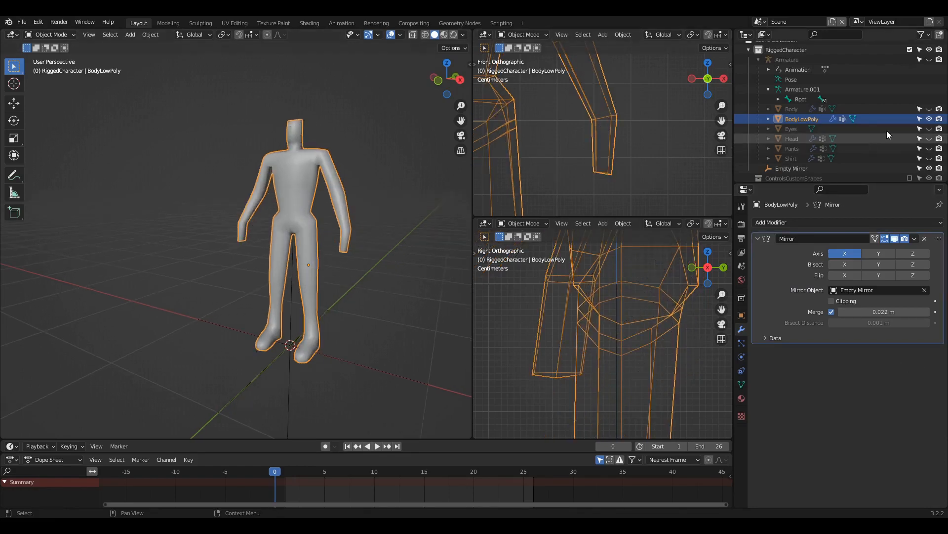
Unhide the Body mesh and remove its Armature modifier.
click(929, 108)
click(338, 251)
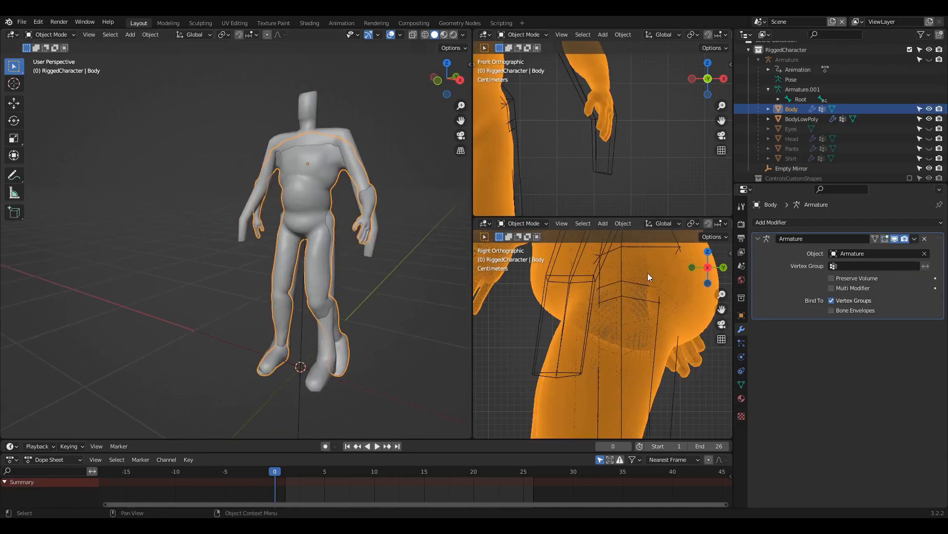
click(925, 238)
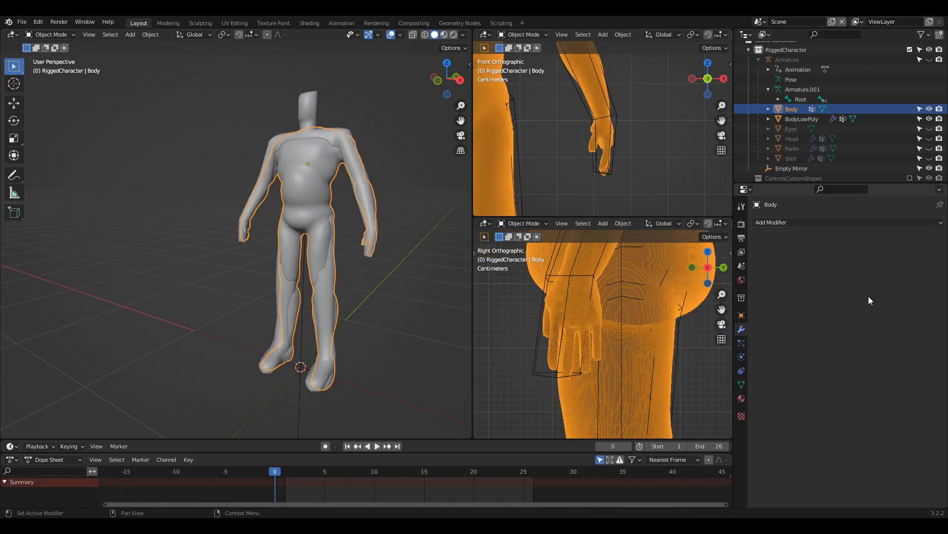
Delete all vertex groups from the Body mesh.
click(741, 385)
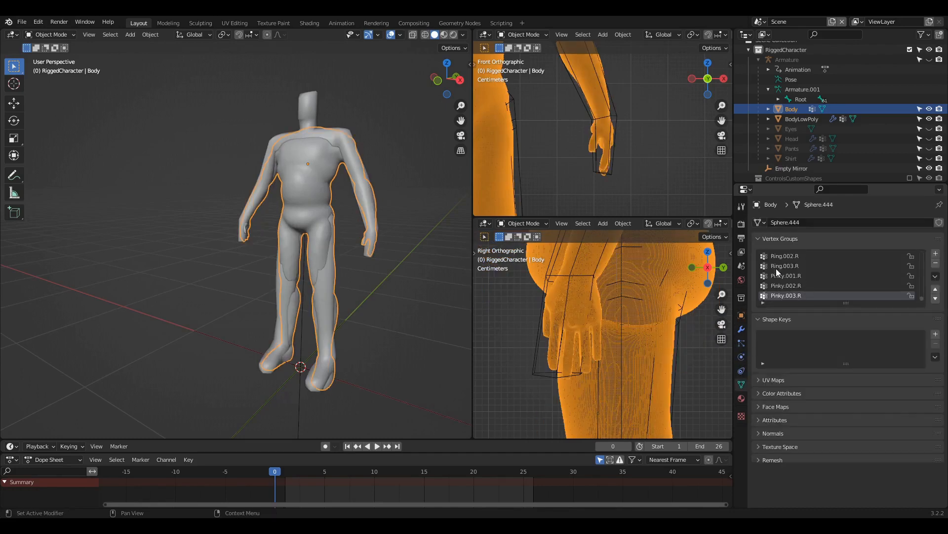
click(935, 277)
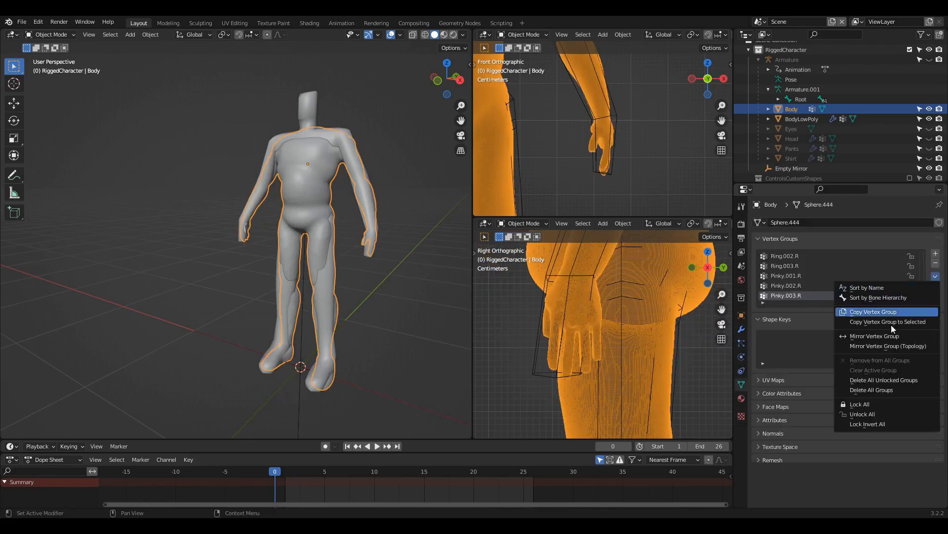
click(874, 389)
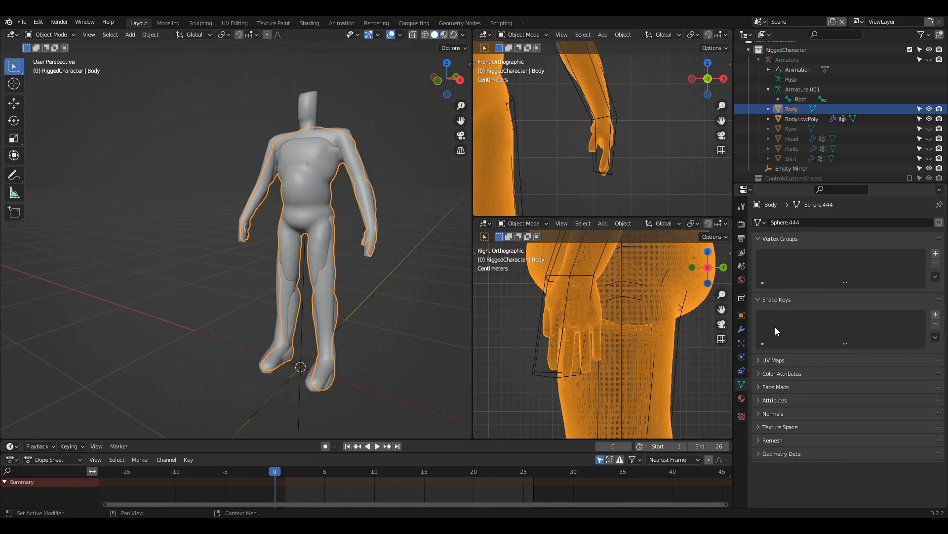
middle_drag(385, 269, 360, 274)
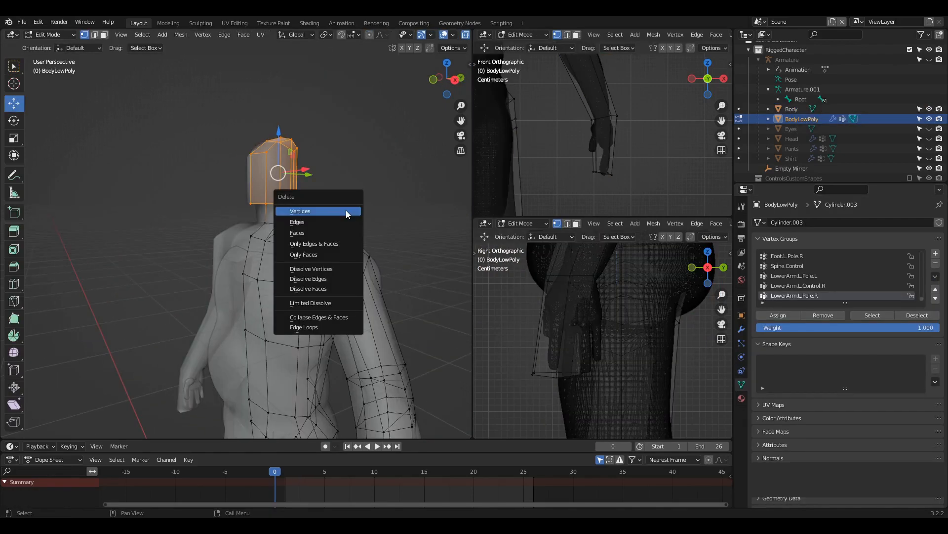
Delete the head vertices from BodyLowPoly and select the edges around the open neck.
click(345, 210)
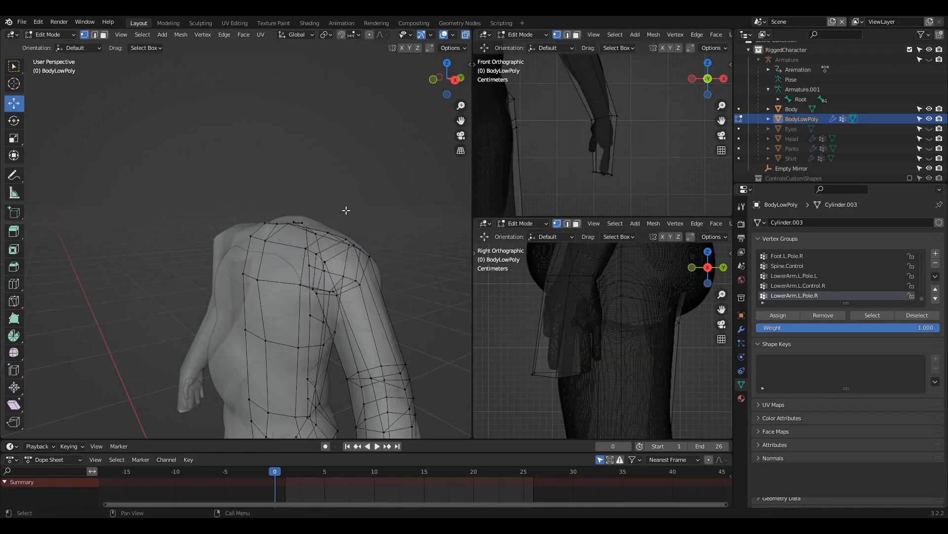
middle_drag(314, 197, 332, 282)
shift+middle_drag(332, 348, 336, 306)
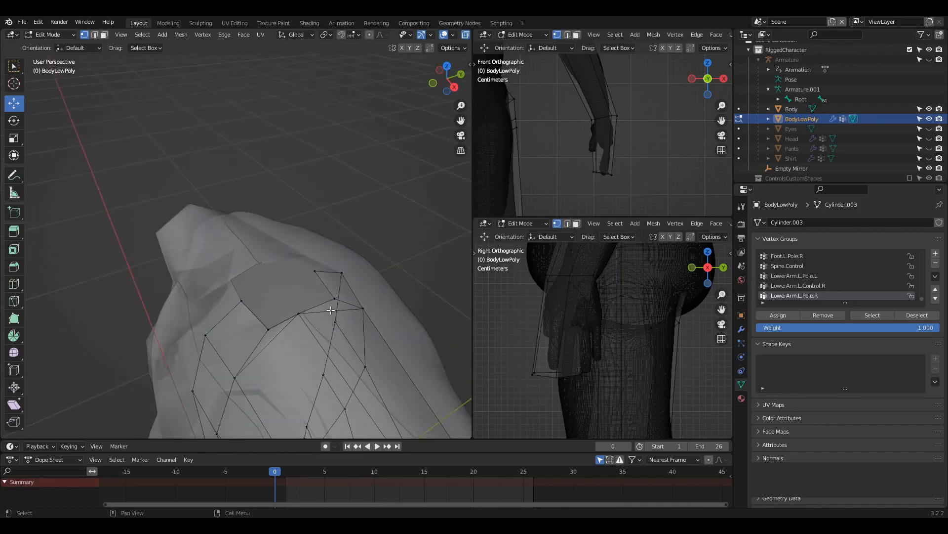
key(2)
shift+click(317, 305)
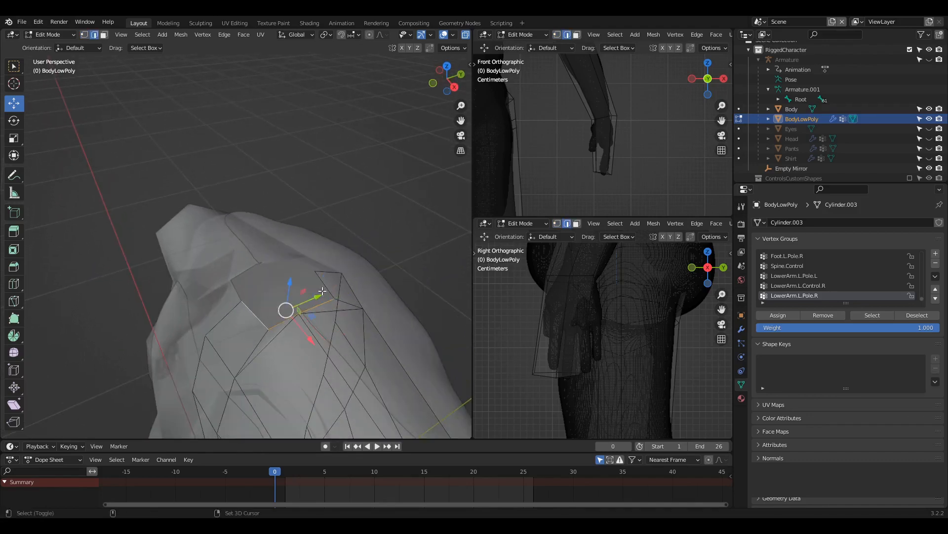
shift+click(327, 295)
scroll(328, 295, up, 3)
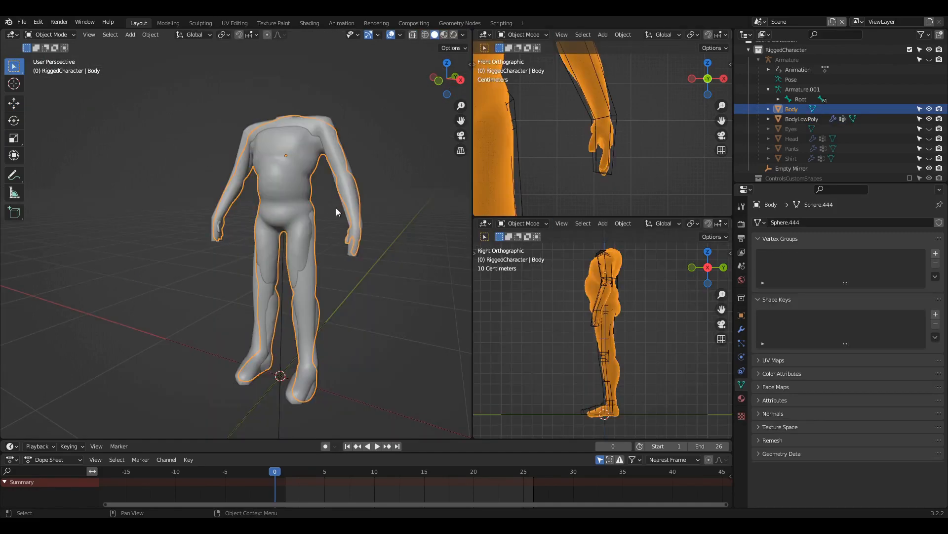
Set the origins of both Body and BodyLowPoly to the 3D cursor.
key(ctrl+shift+alt+c)
click(301, 225)
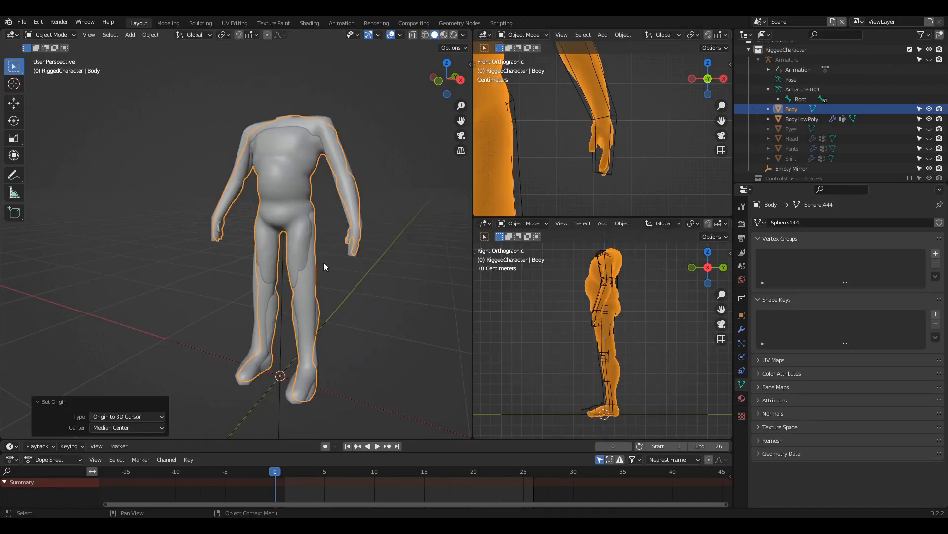
click(310, 277)
key(ctrl+shift+alt+c)
click(279, 280)
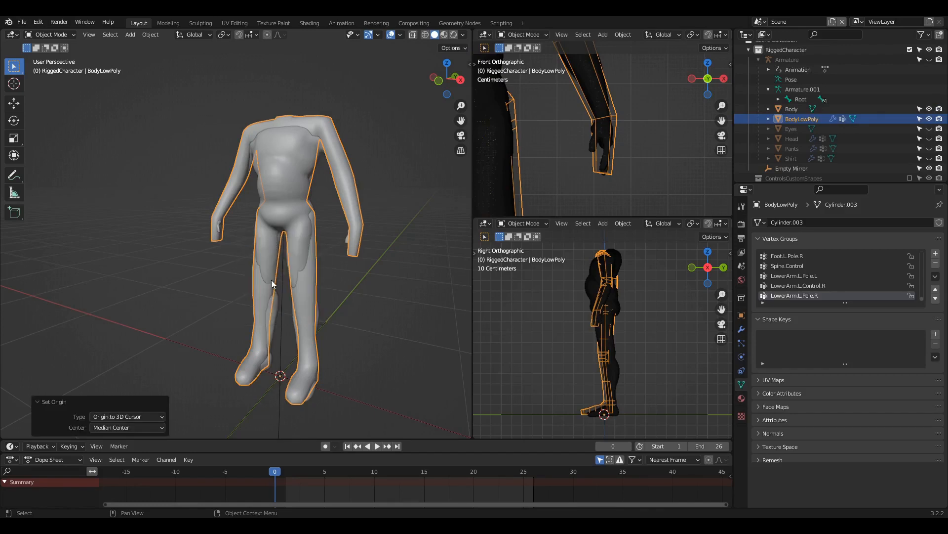
middle_drag(319, 304, 313, 292)
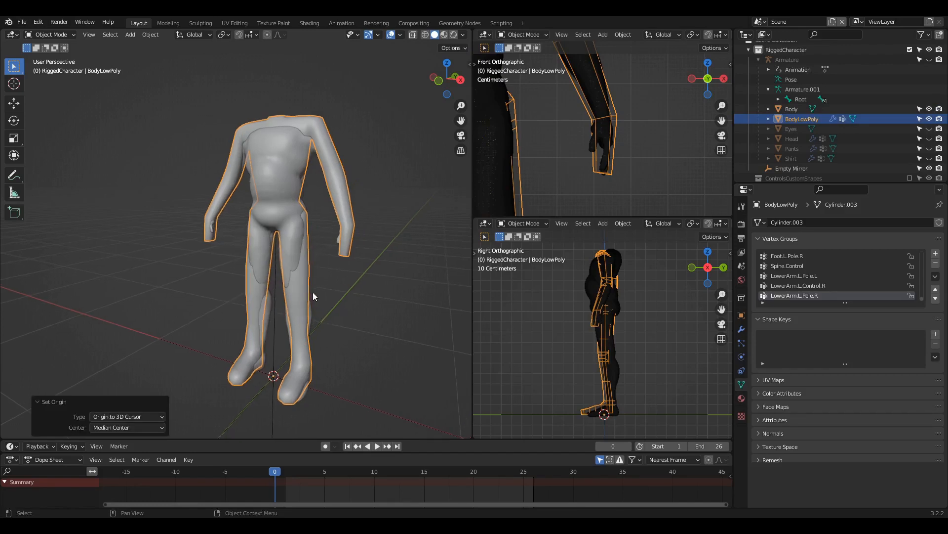
Select Body and BodyLowPoly, with BodyLowPoly active, and transfer its vertex groups to Body with Transfer Mesh Data.
click(285, 185)
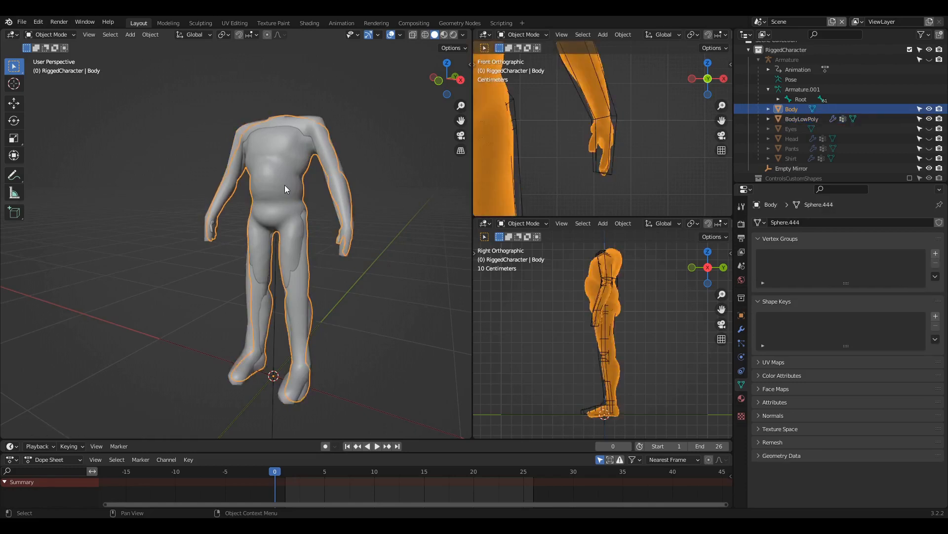
shift+click(315, 144)
middle_drag(326, 232, 317, 252)
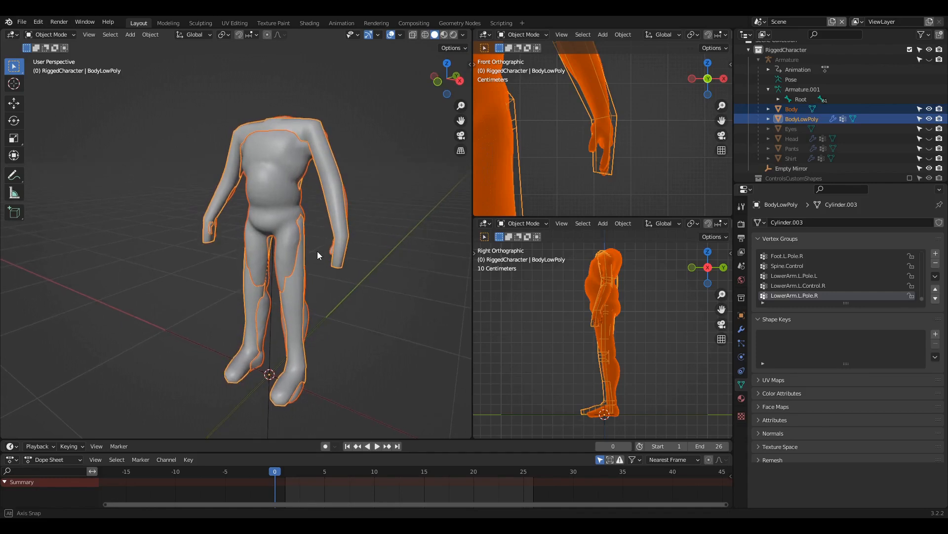
click(149, 34)
mouse_move(178, 230)
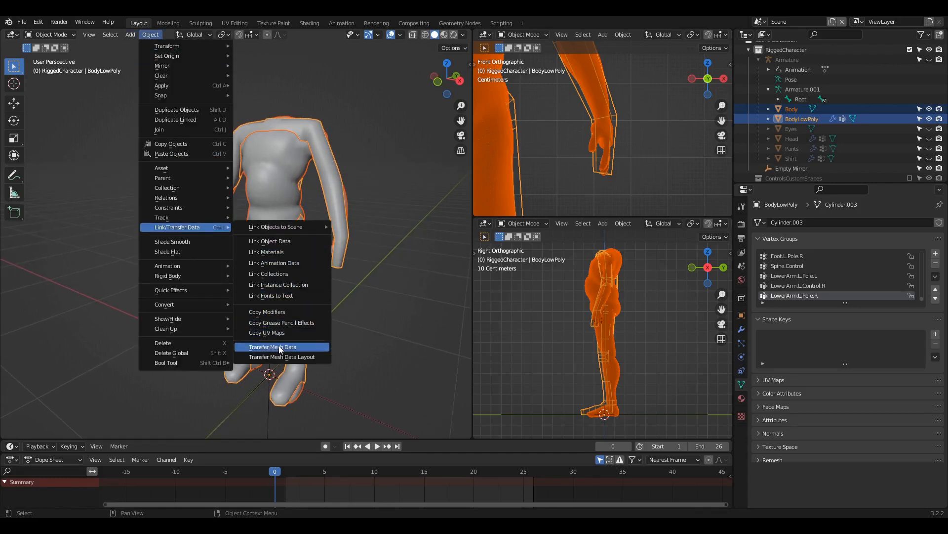
click(271, 347)
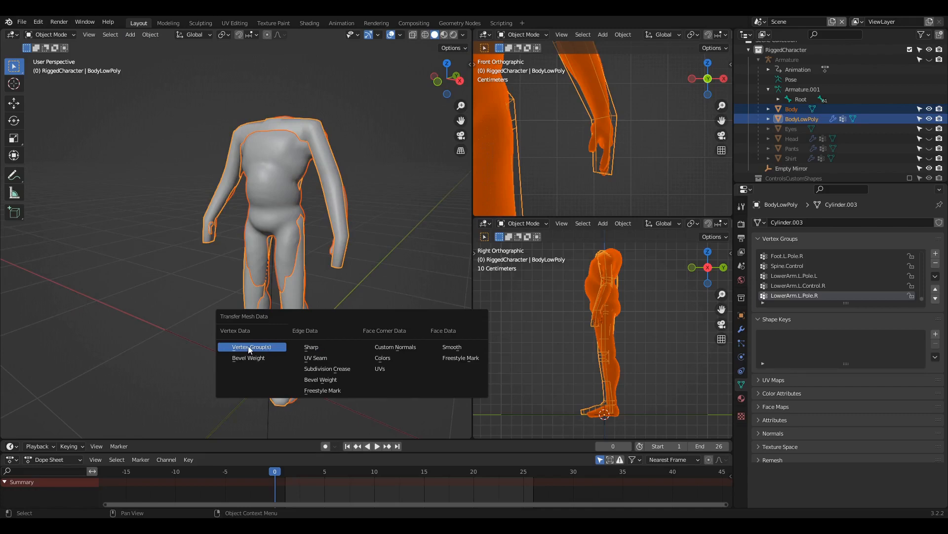
click(247, 347)
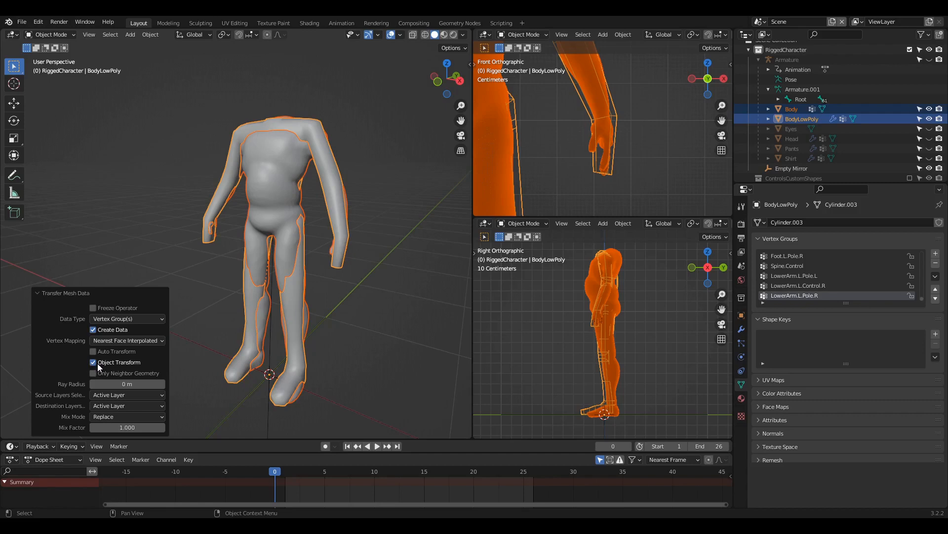
Set the transfer to all source layers, destination layers by name, and a ray radius of 0.05 m.
click(109, 394)
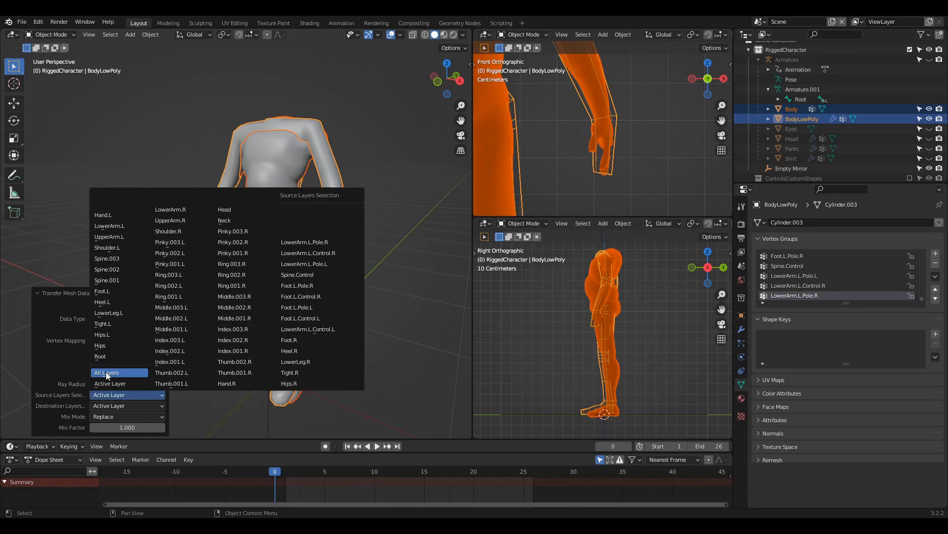
click(106, 373)
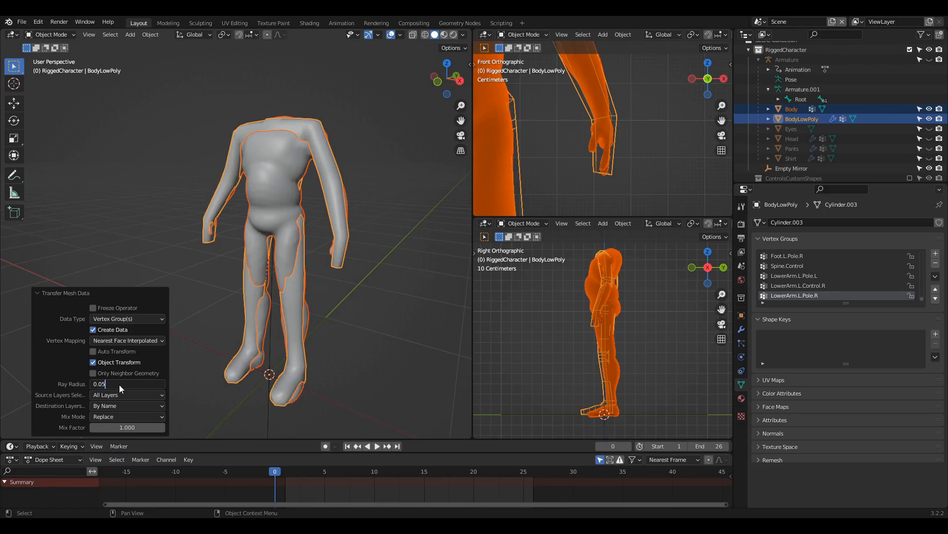
key(Return)
middle_drag(300, 339, 311, 282)
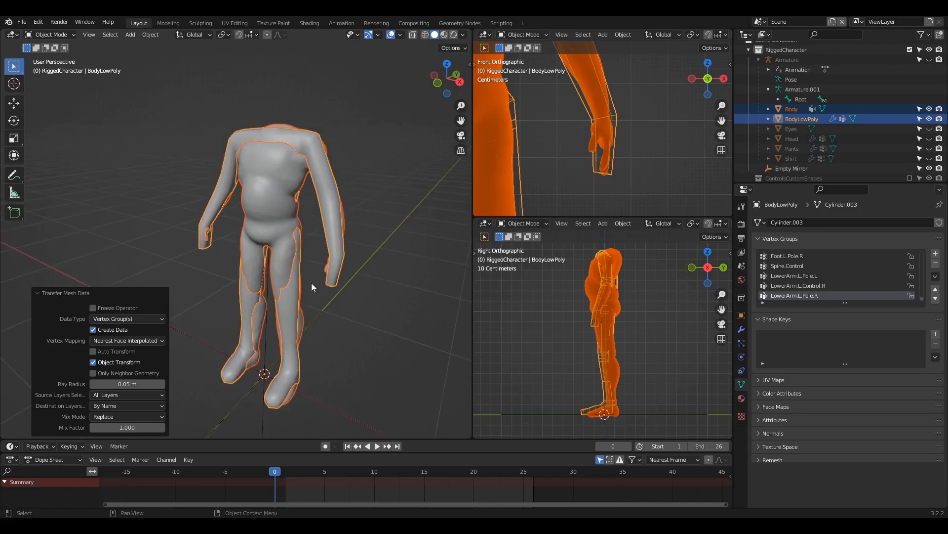
Check Body's transferred vertex groups and add an Armature modifier to it with Armature as the object.
click(368, 209)
click(262, 202)
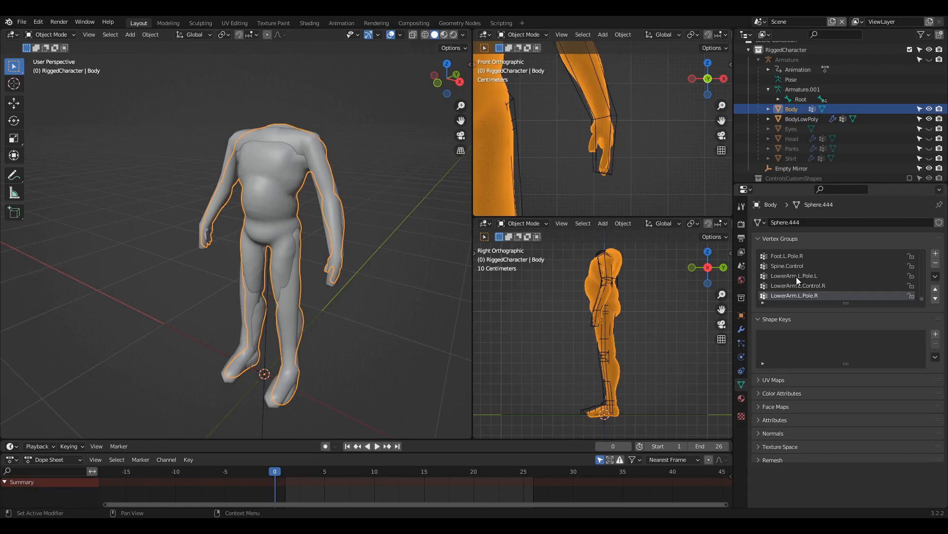
mouse_move(308, 265)
middle_down()
mouse_move(192, 262)
mouse_move(316, 257)
middle_up()
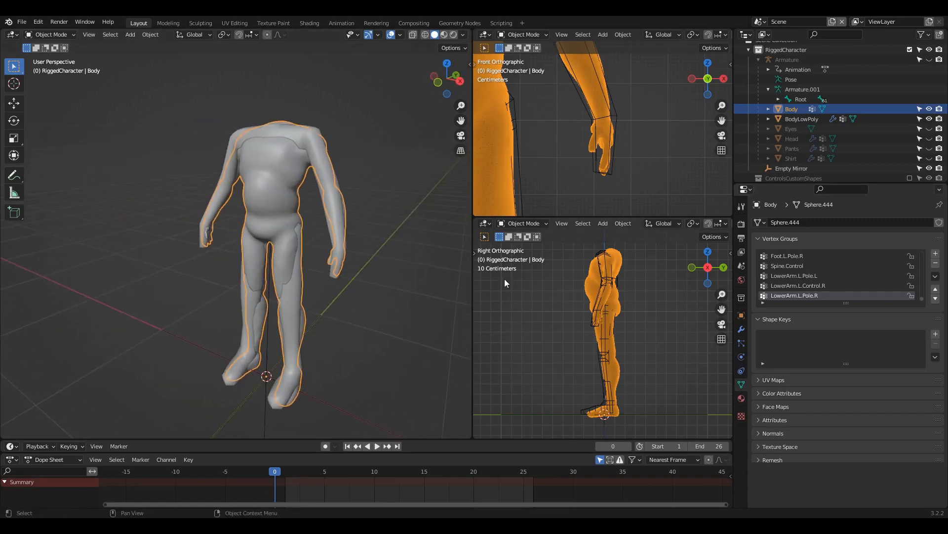
click(742, 329)
click(809, 227)
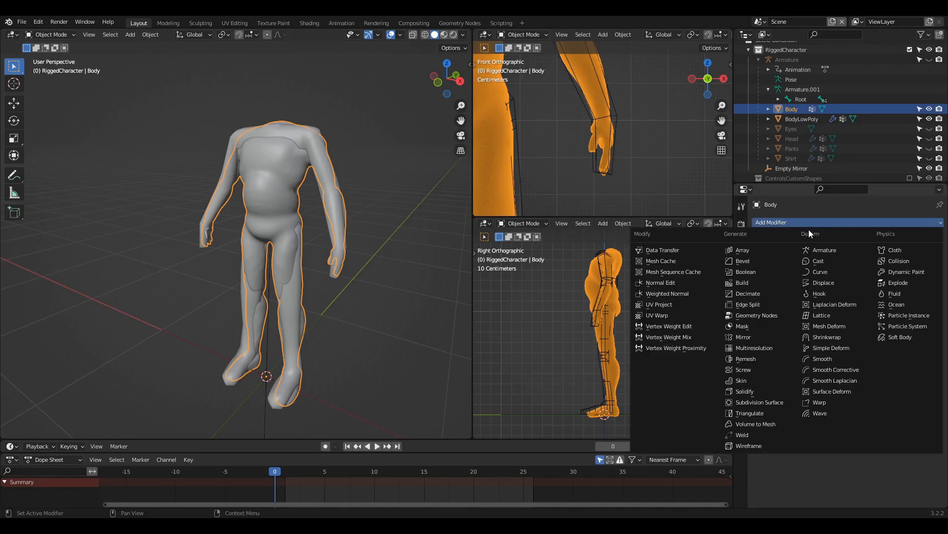
click(823, 250)
click(868, 253)
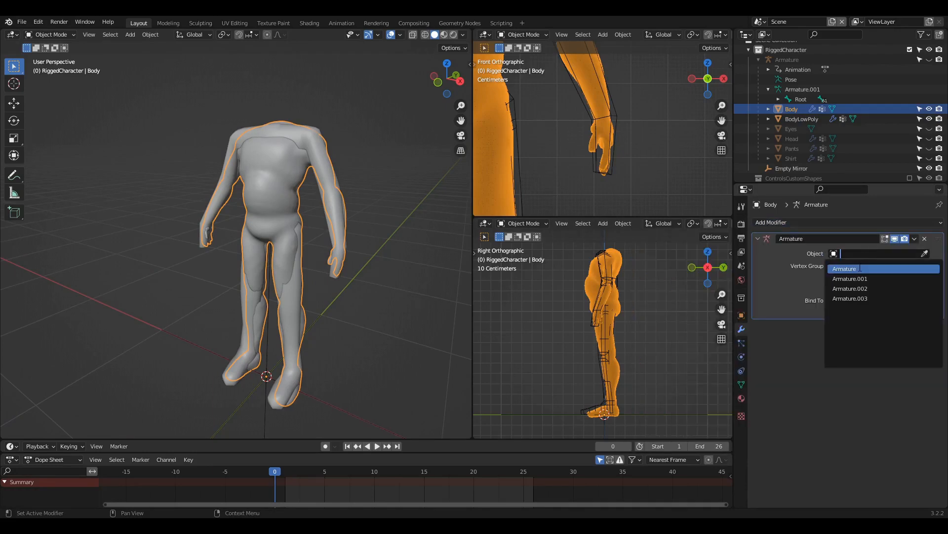
click(859, 268)
middle_drag(371, 321, 330, 310)
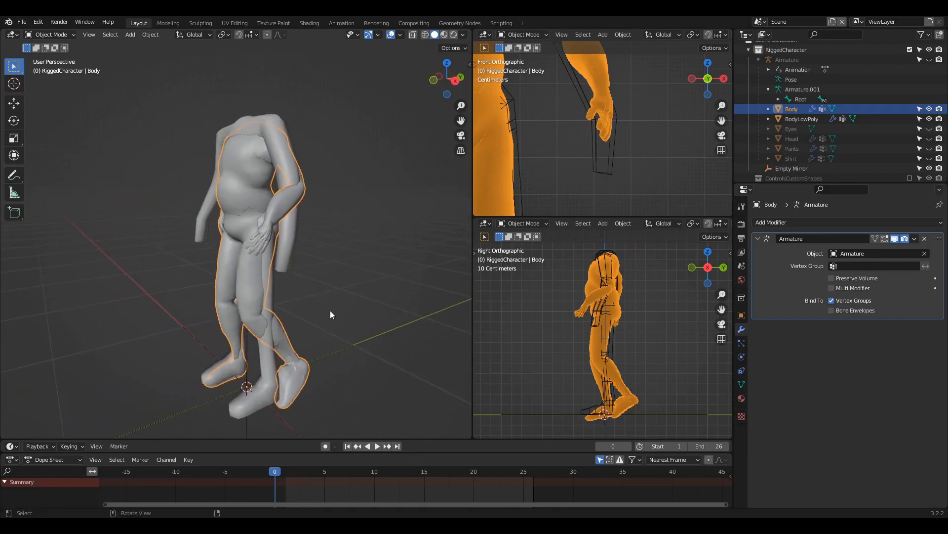
Hide BodyLowPoly and examine how Body deforms from several angles and through the animation.
click(929, 119)
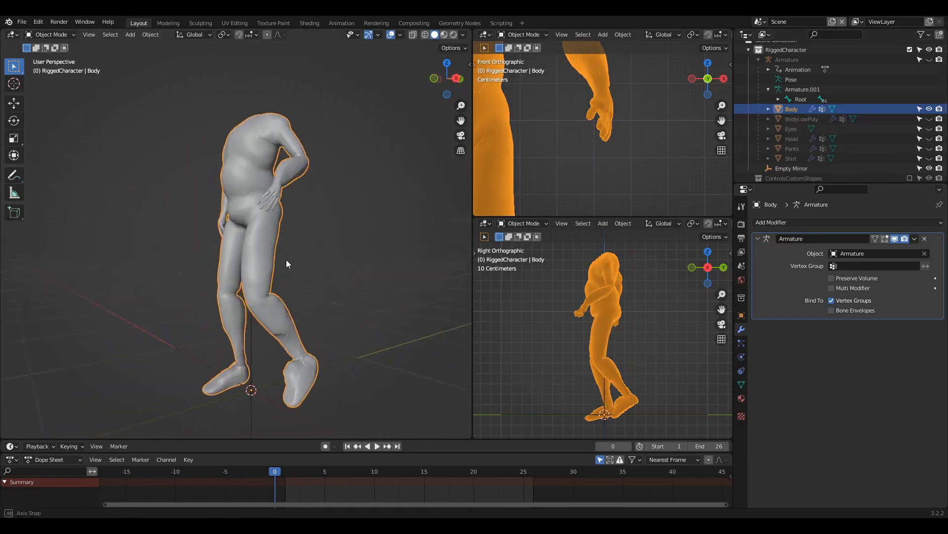
scroll(294, 247, up, 5)
middle_drag(300, 235, 305, 266)
scroll(306, 265, up, 3)
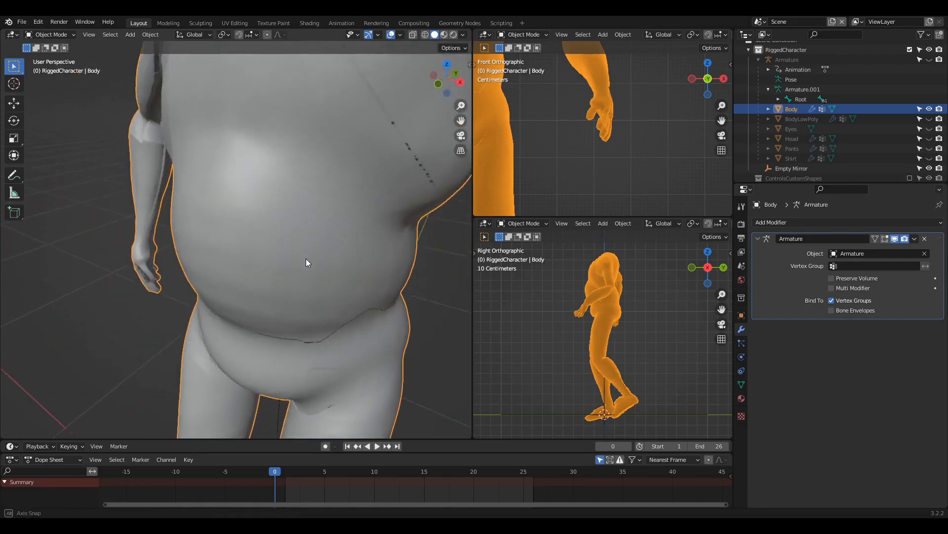
scroll(309, 247, down, 3)
middle_drag(319, 207, 352, 212)
scroll(351, 212, down, 3)
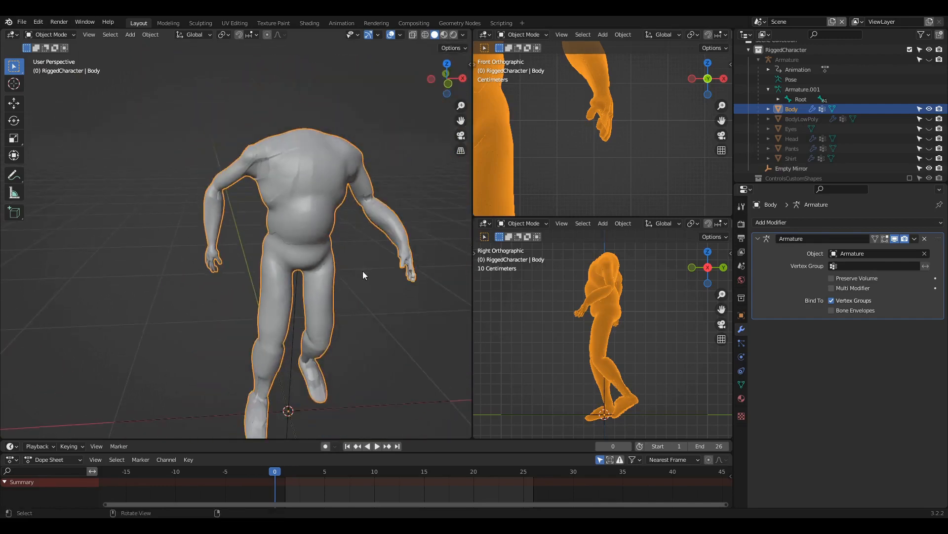
middle_drag(362, 271, 296, 237)
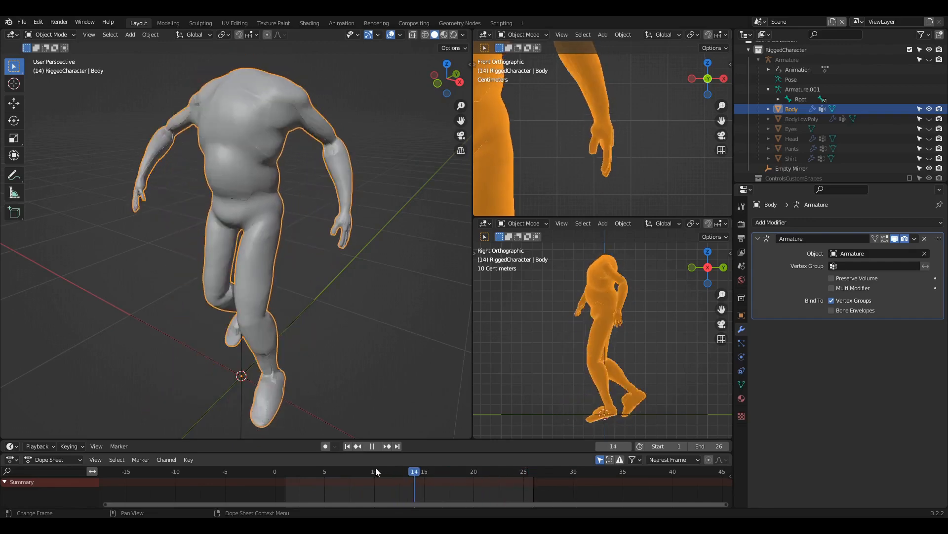
drag(376, 468, 277, 464)
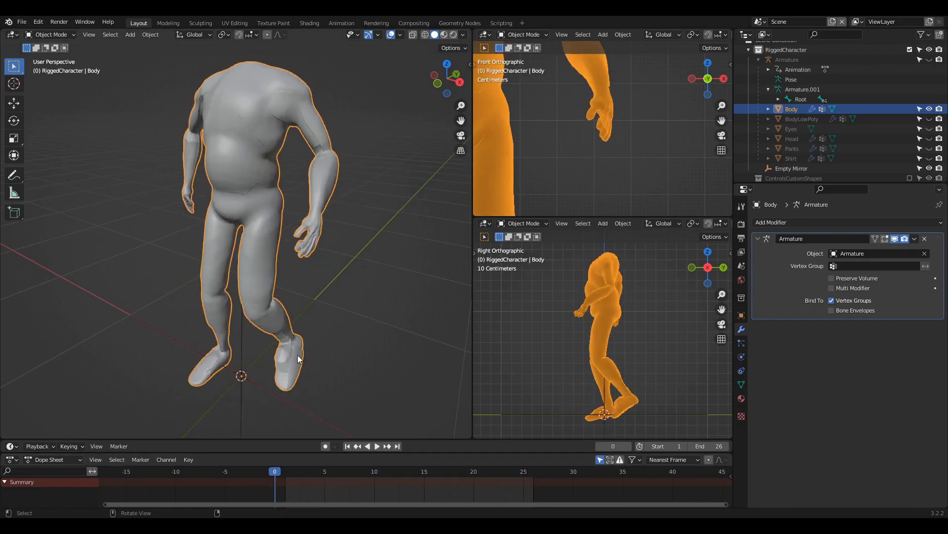
middle_drag(298, 359, 307, 307)
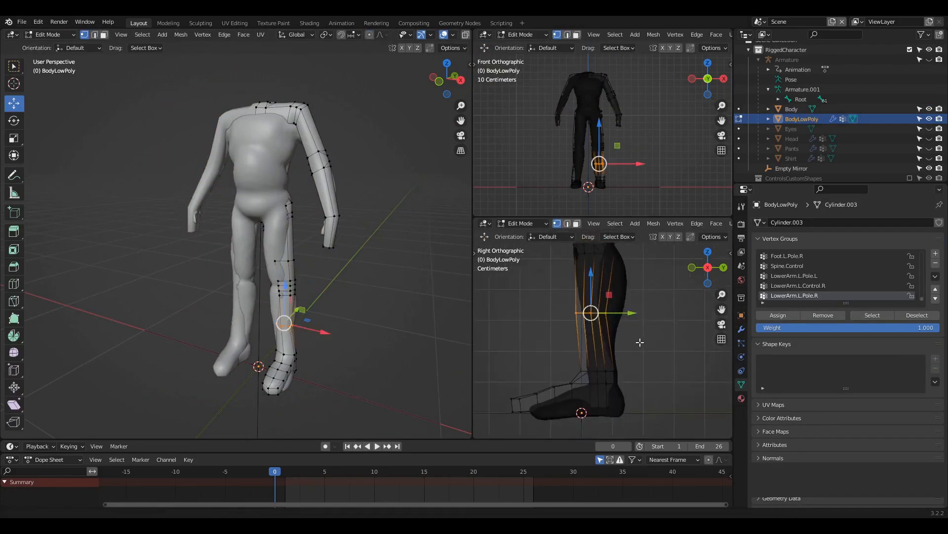
Move BodyLowPoly's lower-leg, foot and toe vertices to fit around Body's calf and foot.
key(g)
click(669, 277)
scroll(603, 340, up, 3)
drag(484, 296, 689, 382)
key(g)
drag(506, 326, 581, 387)
key(g)
click(585, 392)
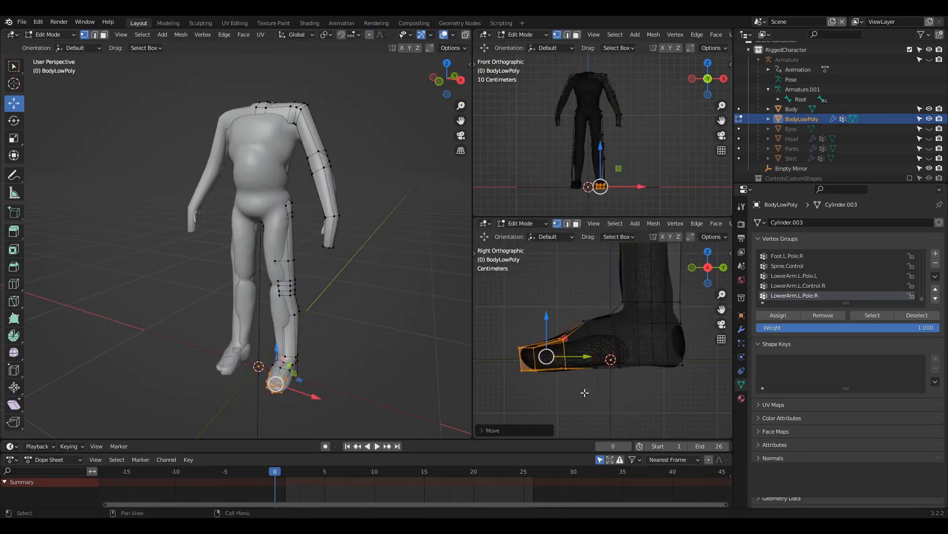
Rotate BodyLowPoly's foot vertices around Z and scale them to match Body's foot.
drag(499, 292, 697, 388)
scroll(375, 321, up, 4)
key(r)
key(z)
click(375, 322)
key(s)
Move BodyLowPoly's arm vertices in the front view to line up with Body's arm.
middle_drag(419, 300, 297, 296)
scroll(609, 178, up, 4)
key(a)
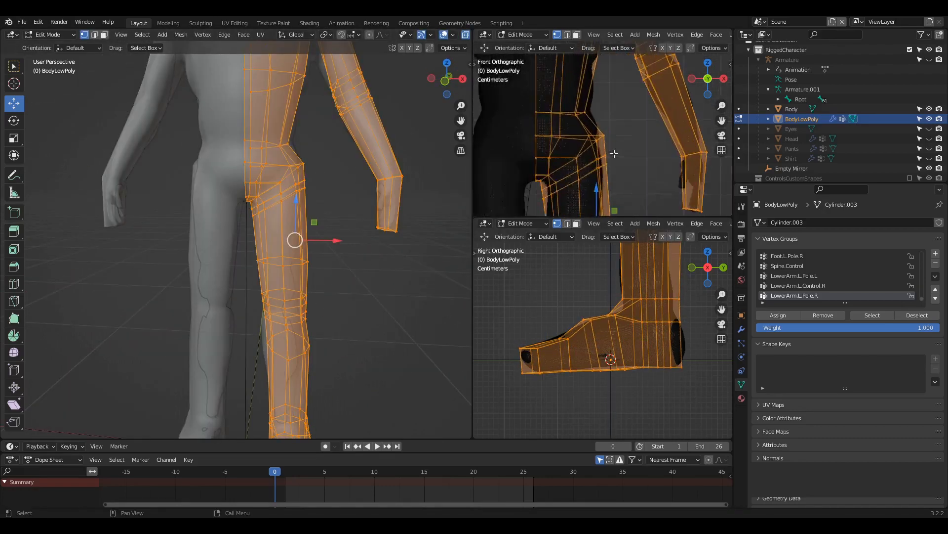
shift+middle_drag(614, 153, 607, 212)
drag(583, 94, 659, 158)
key(g)
click(669, 146)
Select BodyLowPoly's wrist and hand vertices and move them over Body's hand in the side view.
scroll(646, 165, down, 3)
scroll(646, 165, up, 3)
drag(598, 119, 652, 197)
shift+middle_drag(606, 247, 607, 302)
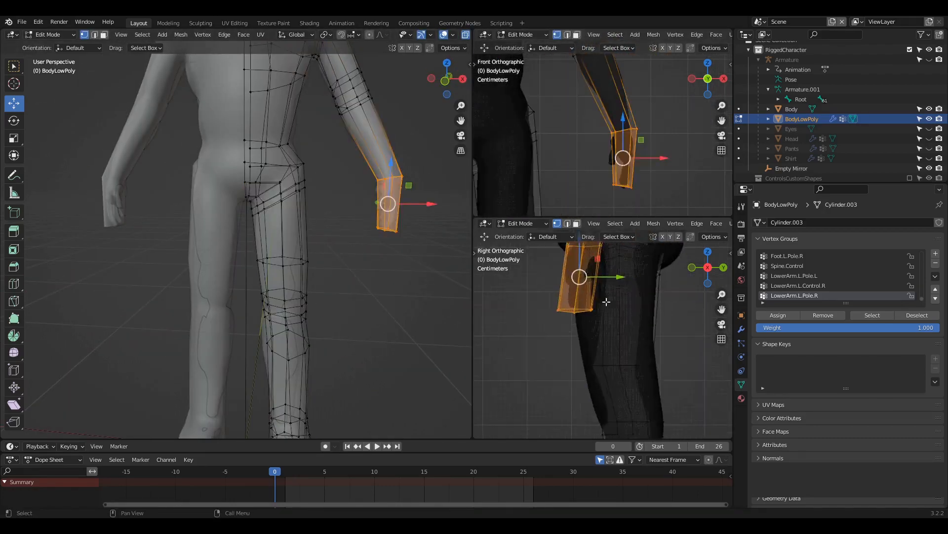
key(g)
click(650, 377)
Scale the selected hand vertices along Y and shift them along Y to enclose Body's hand.
middle_drag(403, 265, 326, 266)
key(s)
key(y)
click(291, 280)
key(g)
key(y)
click(261, 282)
Select another group of BodyLowPoly's arm vertices and adjust their height along Z.
drag(312, 202, 375, 252)
key(g)
key(y)
right_click(267, 225)
key(g)
key(z)
click(267, 232)
mouse_move(267, 232)
middle_down()
mouse_move(373, 226)
mouse_move(276, 226)
middle_up()
Select BodyLowPoly's upper front chest vertices and move them to follow Body's chest.
scroll(612, 336, down, 3)
shift+middle_drag(613, 277, 613, 346)
key(a)
key(g)
mouse_move(534, 277)
mouse_down()
mouse_move(672, 247)
mouse_move(589, 315)
mouse_up()
click(680, 328)
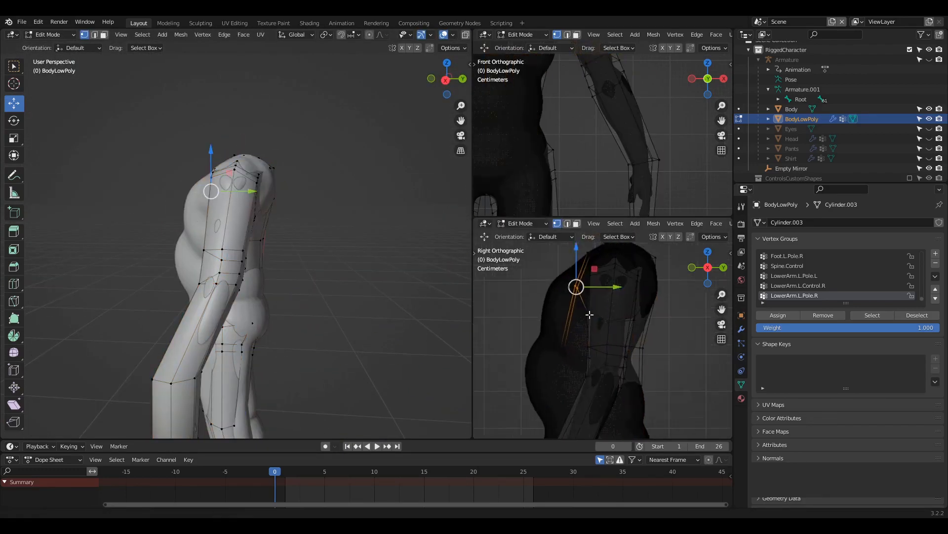
key(g)
click(562, 357)
Select BodyLowPoly's groin vertices in see-through display and move them forward along Y.
shift+middle_drag(562, 395, 568, 247)
scroll(314, 290, up, 6)
key(alt+z)
drag(244, 260, 287, 319)
middle_drag(286, 319, 276, 283)
drag(272, 247, 338, 339)
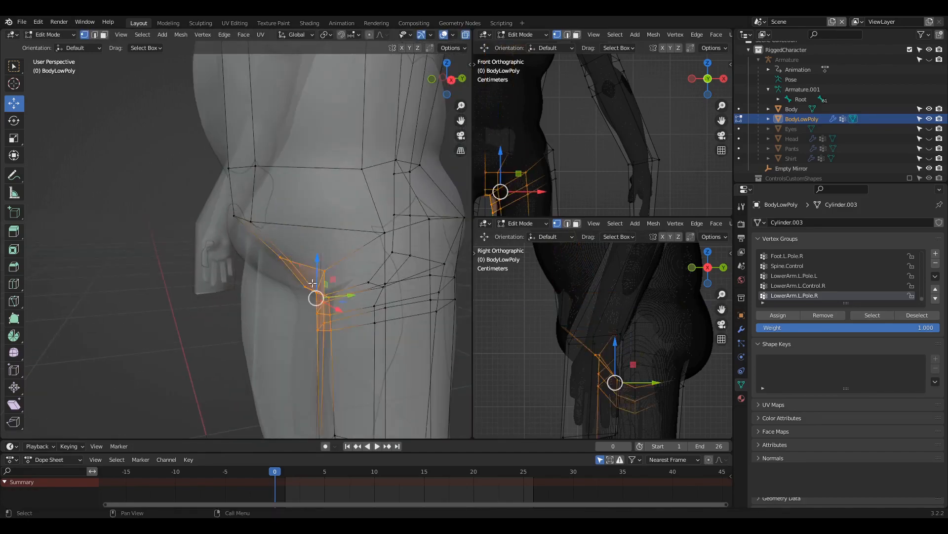
drag(352, 295, 331, 296)
Move BodyLowPoly's buttock vertices along Y and adjust the vertices below them to match Body's contour.
scroll(383, 290, down, 4)
mouse_move(312, 283)
middle_down()
mouse_move(383, 290)
mouse_move(269, 288)
mouse_move(316, 276)
middle_up()
scroll(269, 288, up, 5)
mouse_move(267, 163)
mouse_down()
mouse_move(302, 248)
mouse_move(336, 228)
mouse_up()
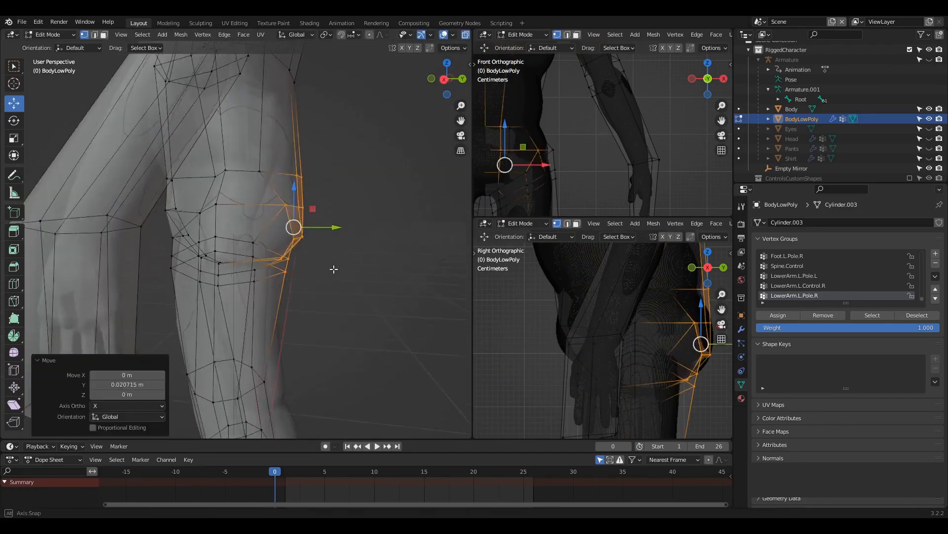
middle_drag(334, 269, 316, 262)
drag(296, 250, 289, 250)
middle_drag(289, 250, 246, 267)
drag(241, 385, 232, 376)
Scale and shift an edge loop with extra vertices on BodyLowPoly to fit Body, and return to Object Mode.
middle_drag(245, 296, 218, 262)
key(2)
alt+click(242, 276)
key(1)
shift+click(284, 278)
shift+click(227, 226)
key(s)
key(alt+z)
drag(170, 234, 156, 236)
middle_drag(217, 277, 310, 281)
scroll(310, 281, down, 6)
key(Tab)
Transfer all of BodyLowPoly's vertex groups to Body by name, using Nearest Face Interpolated mapping.
middle_drag(309, 282, 336, 279)
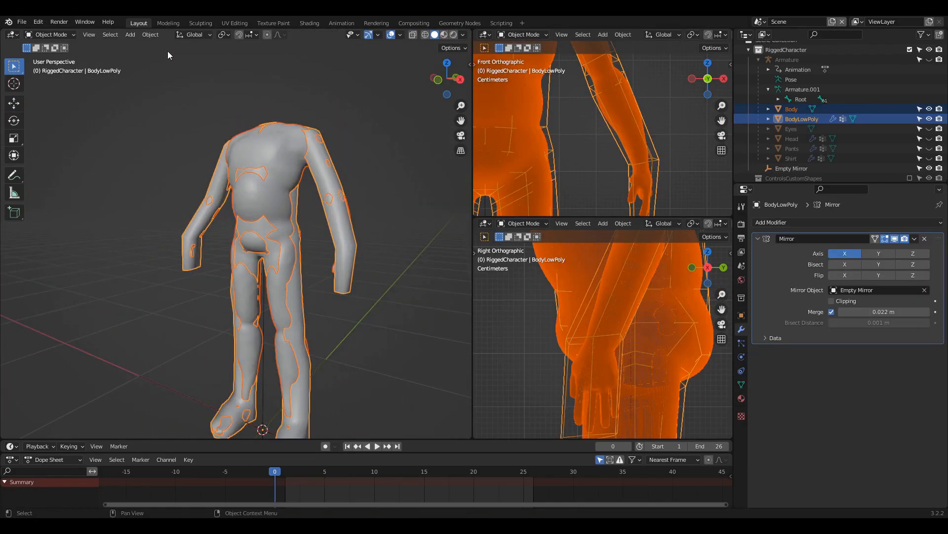
click(151, 34)
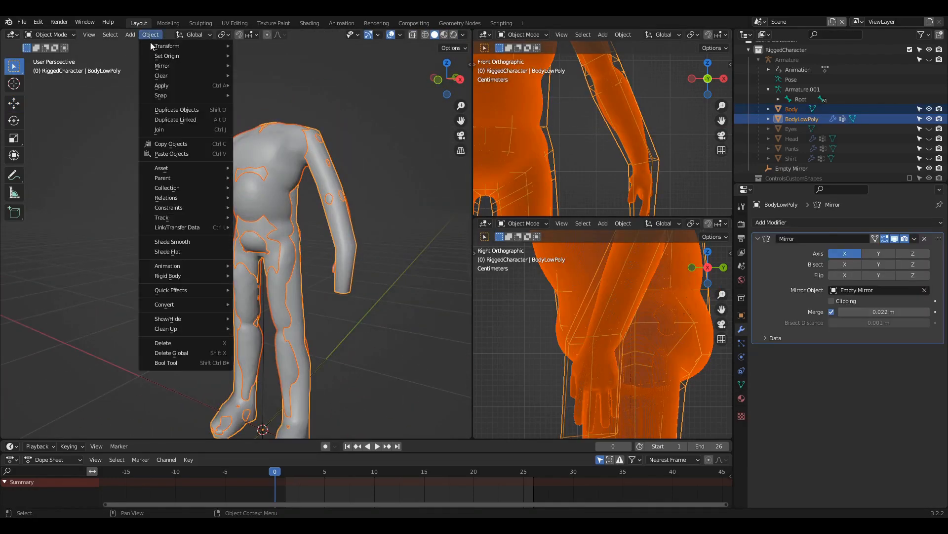
mouse_move(176, 227)
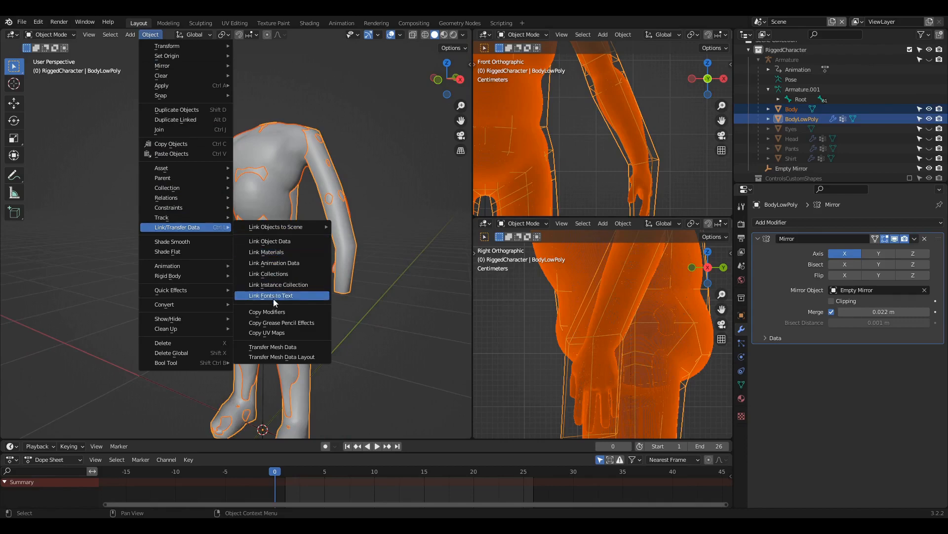
click(273, 346)
click(253, 348)
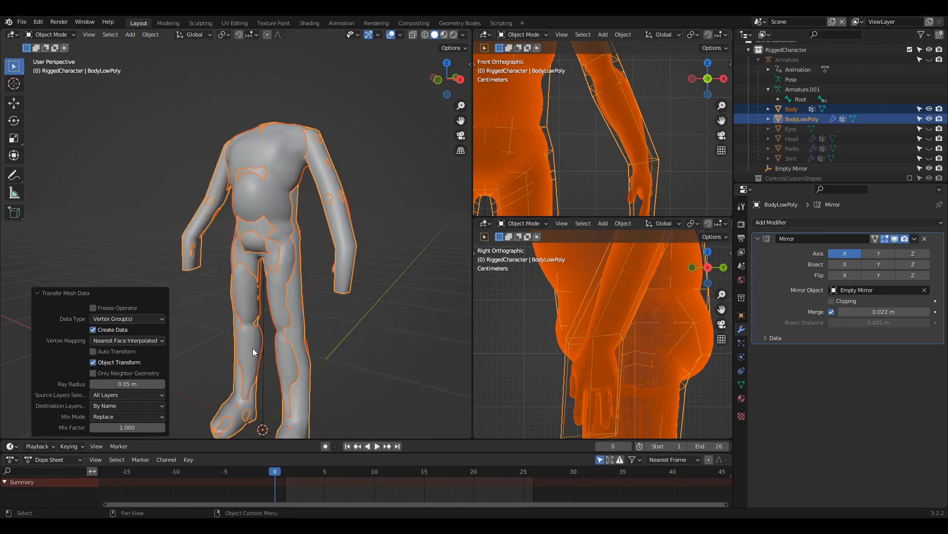
Add an Armature modifier to Body with Armature as its object.
middle_drag(258, 322, 306, 288)
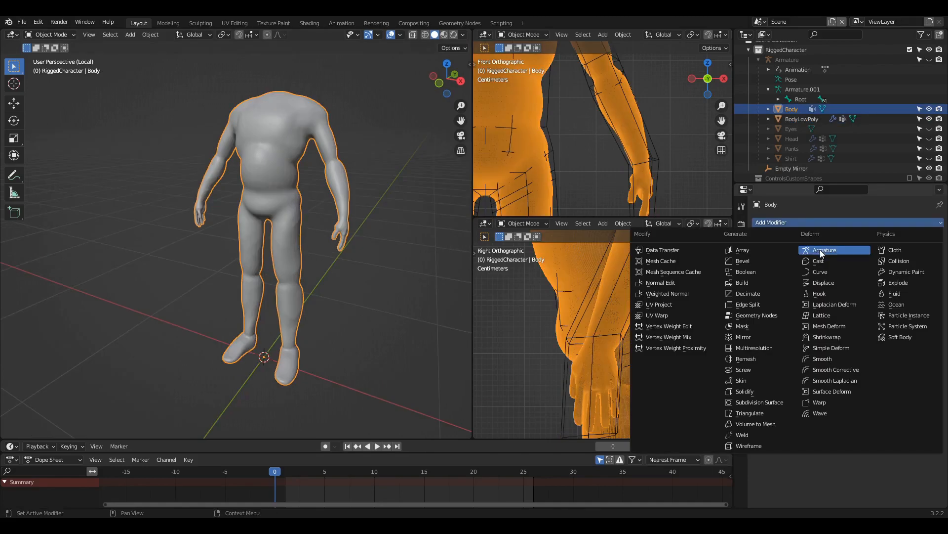
click(820, 250)
click(835, 254)
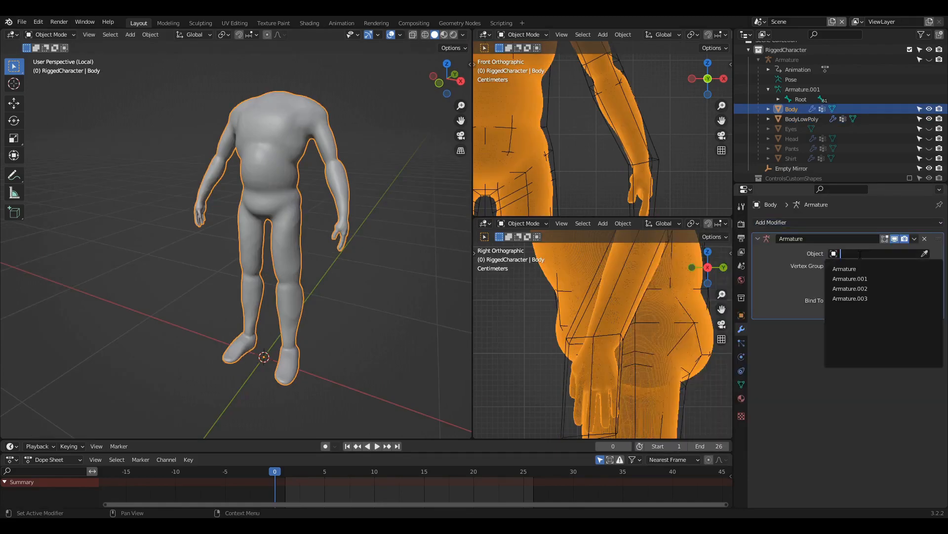
click(852, 269)
middle_drag(386, 279, 313, 411)
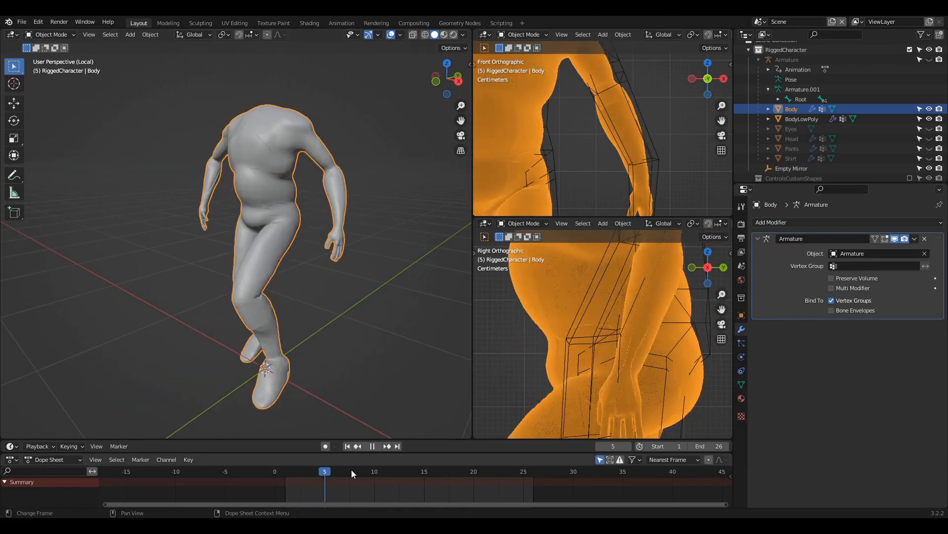
Add an Armature modifier to BodyLowPoly below its Mirror modifier, with Armature as its object.
click(885, 223)
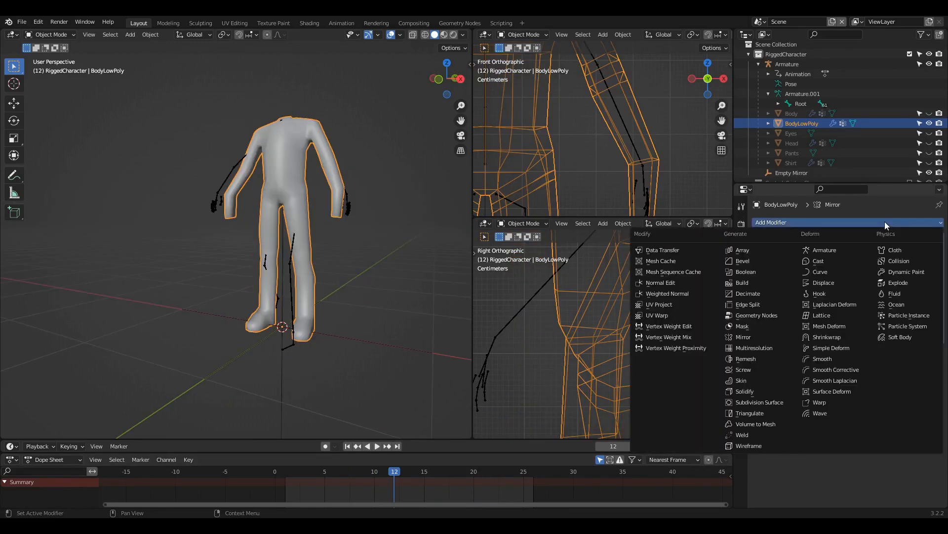
click(846, 250)
click(874, 366)
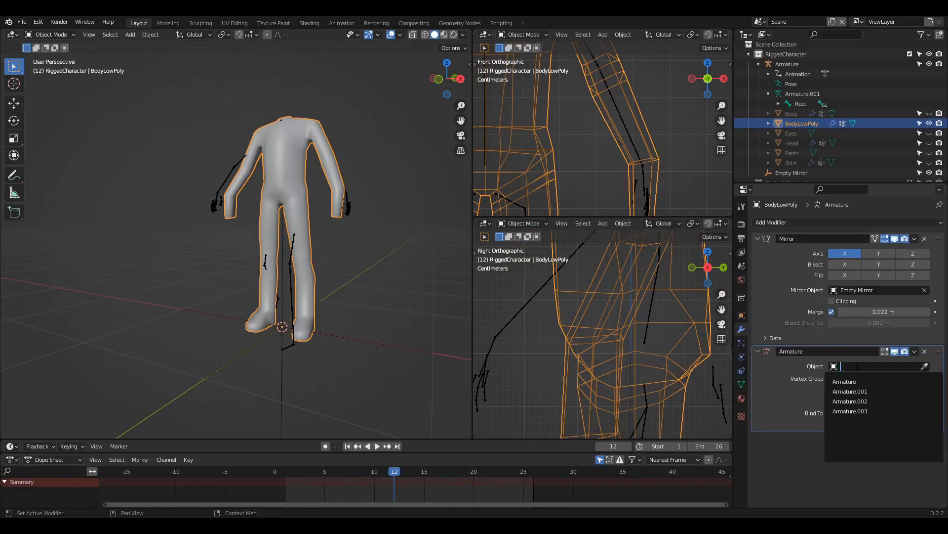
click(862, 381)
Examine BodyLowPoly's weights for the left lower leg and left foot bones in Weight Paint mode.
middle_drag(296, 302, 318, 302)
scroll(336, 241, up, 3)
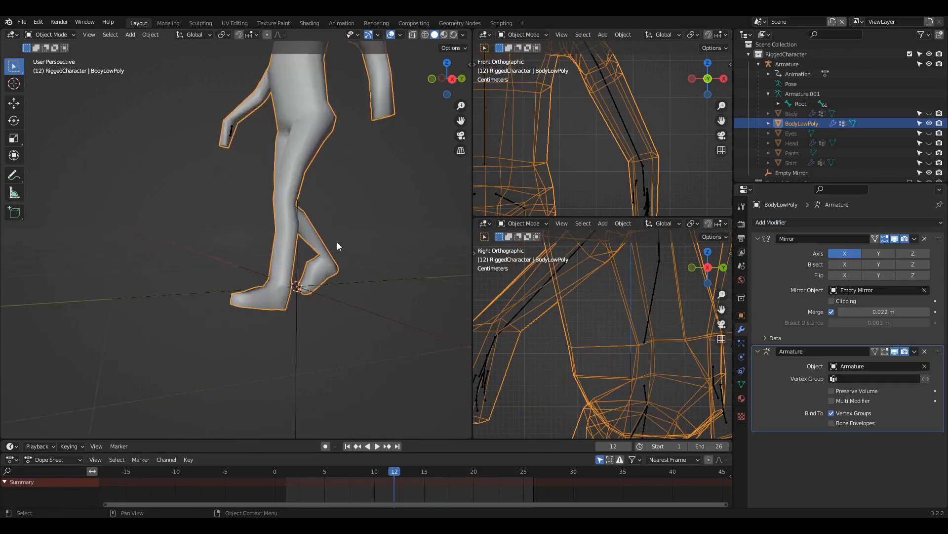
middle_drag(337, 242, 387, 253)
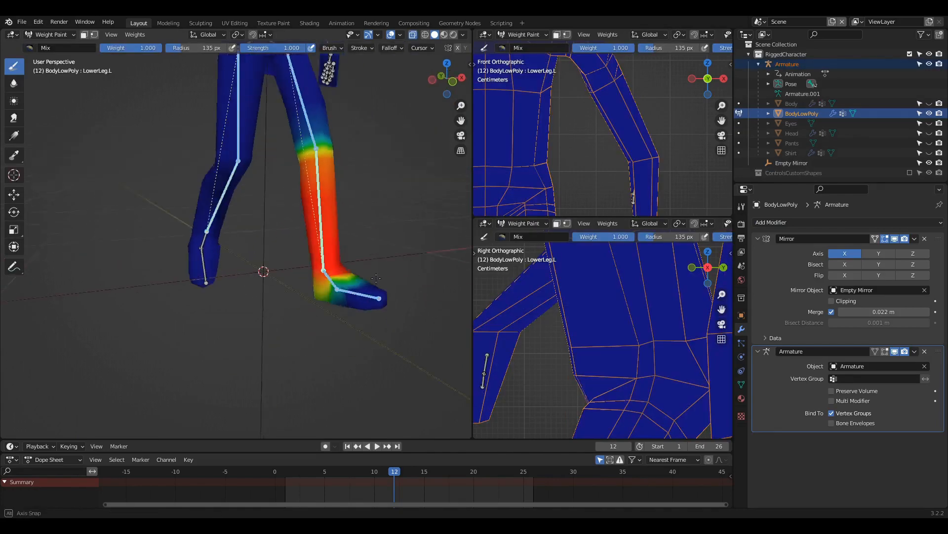
scroll(362, 289, up, 1)
middle_drag(376, 278, 323, 267)
ctrl+click(357, 292)
scroll(358, 300, up, 4)
shift+middle_drag(324, 307, 323, 362)
mouse_move(323, 363)
mouse_down()
mouse_move(296, 410)
mouse_move(276, 381)
mouse_move(338, 328)
mouse_up()
mouse_move(339, 328)
middle_down()
mouse_move(333, 388)
mouse_move(335, 371)
middle_up()
ctrl+click(352, 268)
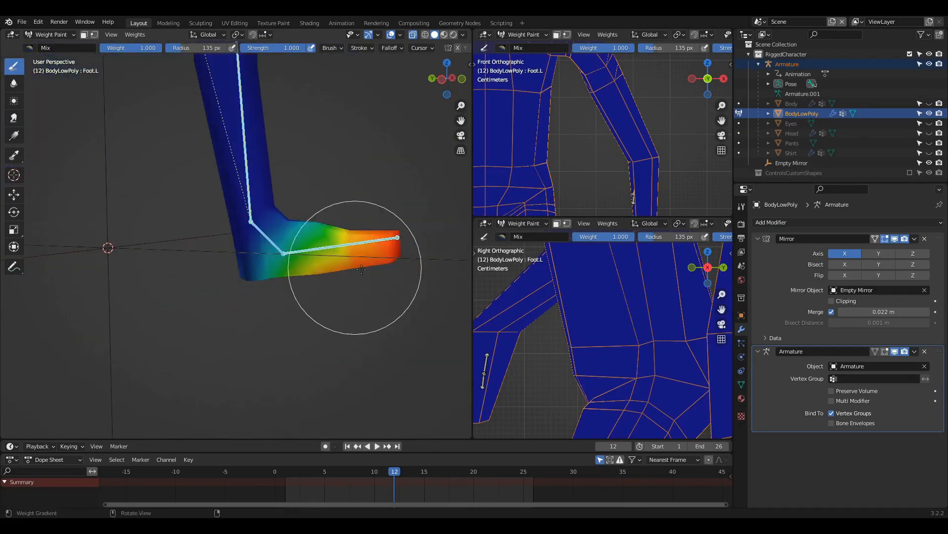
mouse_move(354, 270)
middle_down()
mouse_move(289, 292)
mouse_move(246, 293)
mouse_move(249, 318)
middle_up()
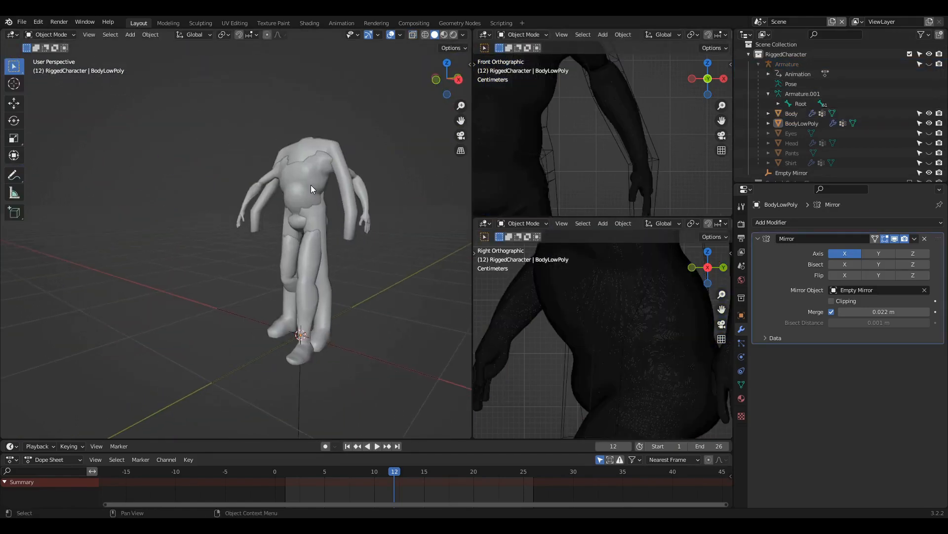
Remove the Armature modifier from Body and delete all of its vertex groups.
click(311, 187)
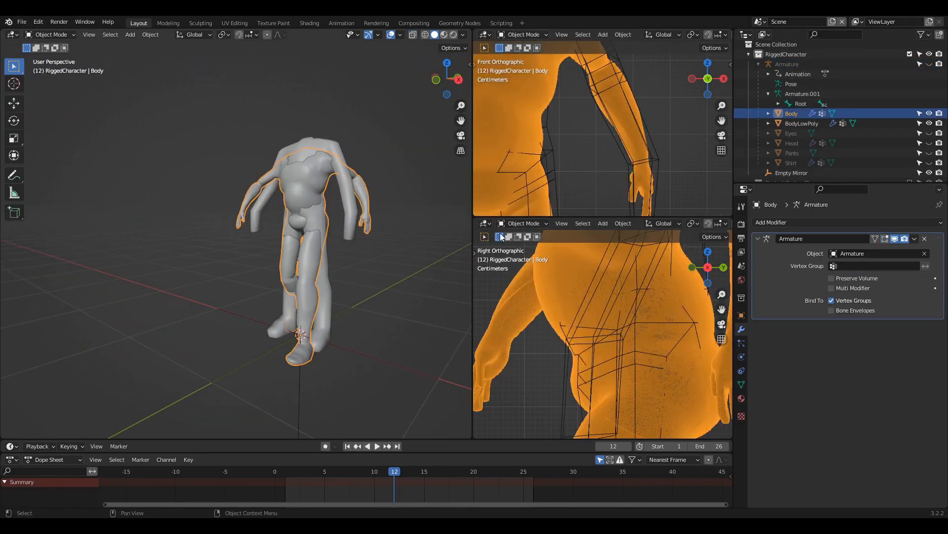
click(925, 238)
click(741, 384)
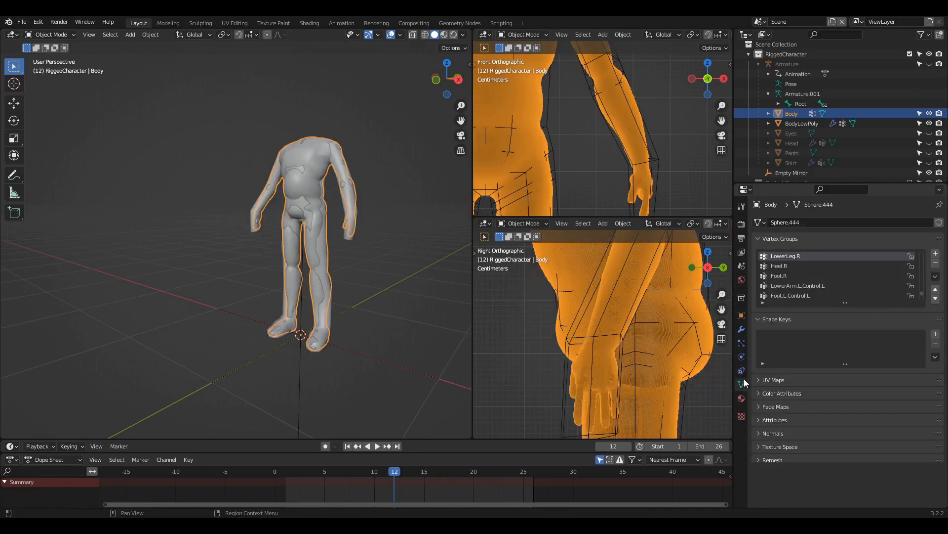
click(935, 276)
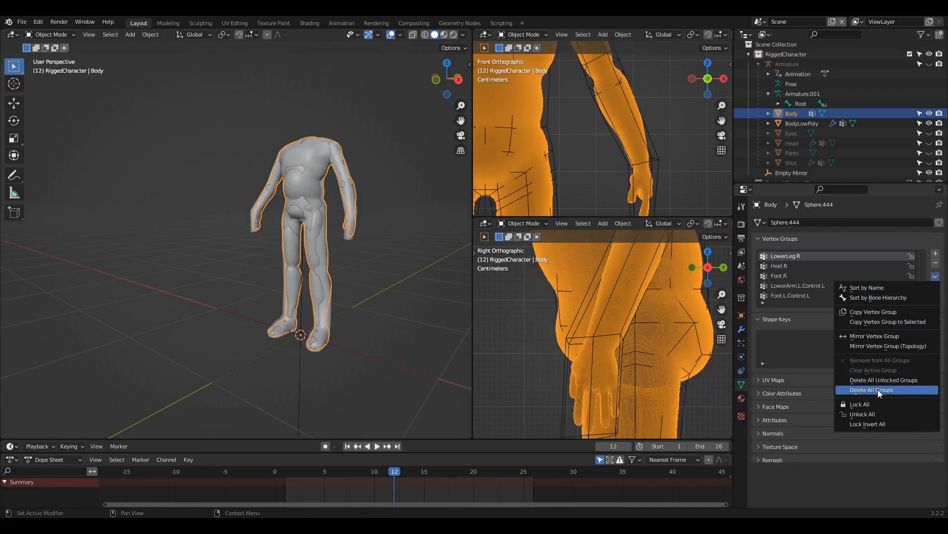
Select BodyLowPoly along with Body and transfer its vertex groups to Body.
scroll(357, 268, up, 3)
shift+middle_drag(385, 193, 350, 204)
shift+click(369, 182)
scroll(360, 198, down, 2)
click(149, 36)
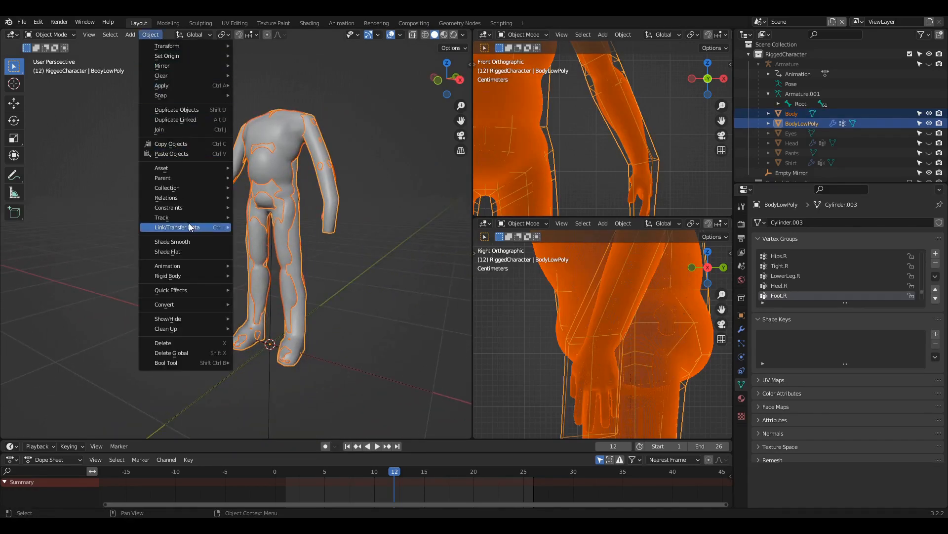
mouse_move(192, 227)
click(277, 348)
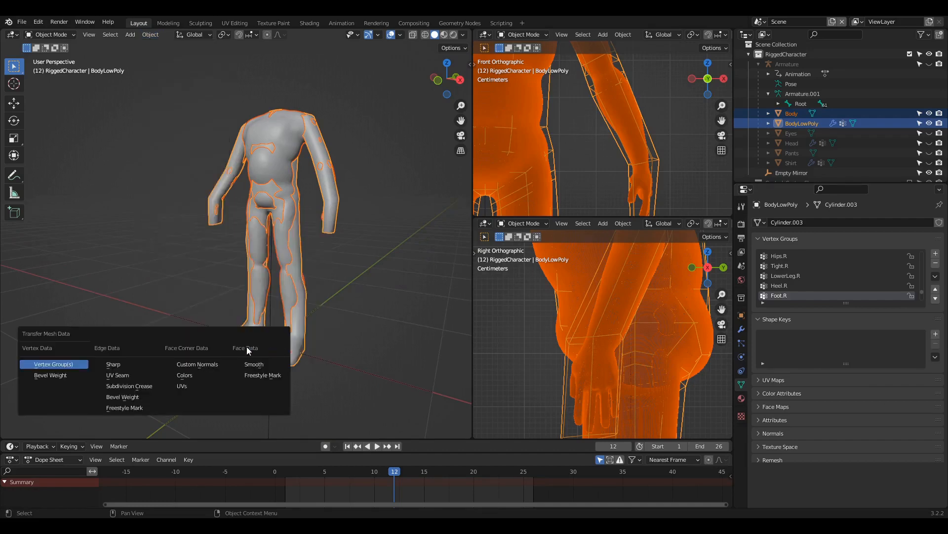
click(55, 364)
Check how Body deforms in the walking pose and remove its Armature modifier.
mouse_move(335, 252)
middle_down()
mouse_move(331, 263)
mouse_move(331, 247)
middle_up()
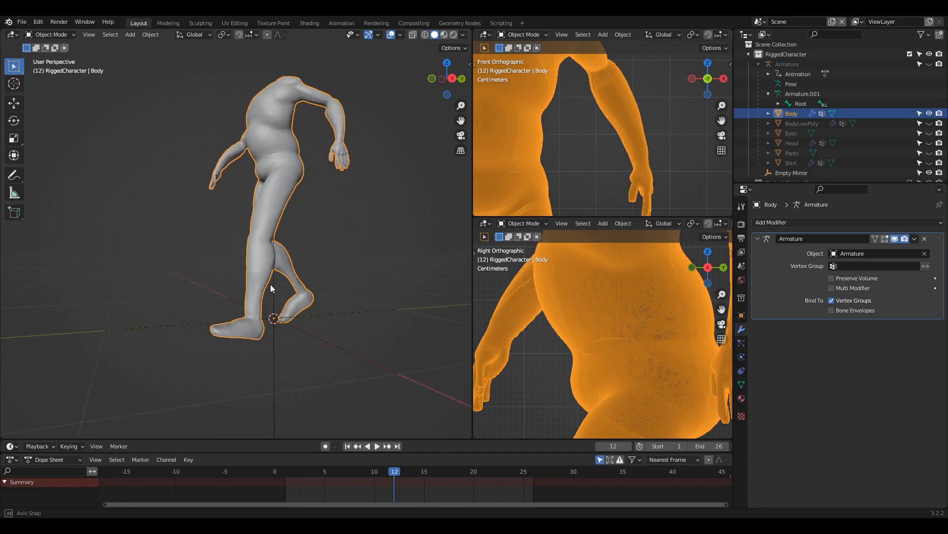
middle_drag(271, 283, 312, 304)
middle_drag(324, 352, 338, 302)
scroll(260, 159, up, 4)
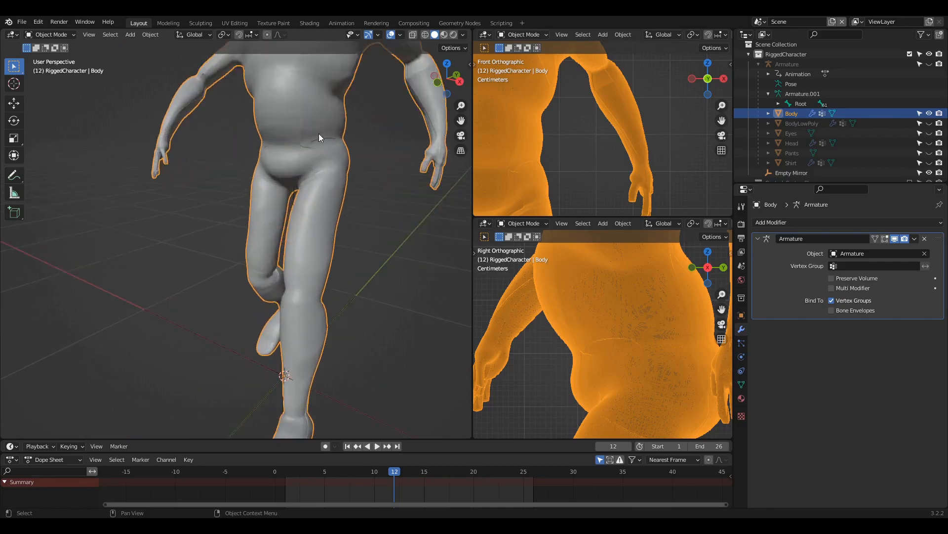
scroll(303, 165, down, 5)
middle_drag(316, 263, 330, 210)
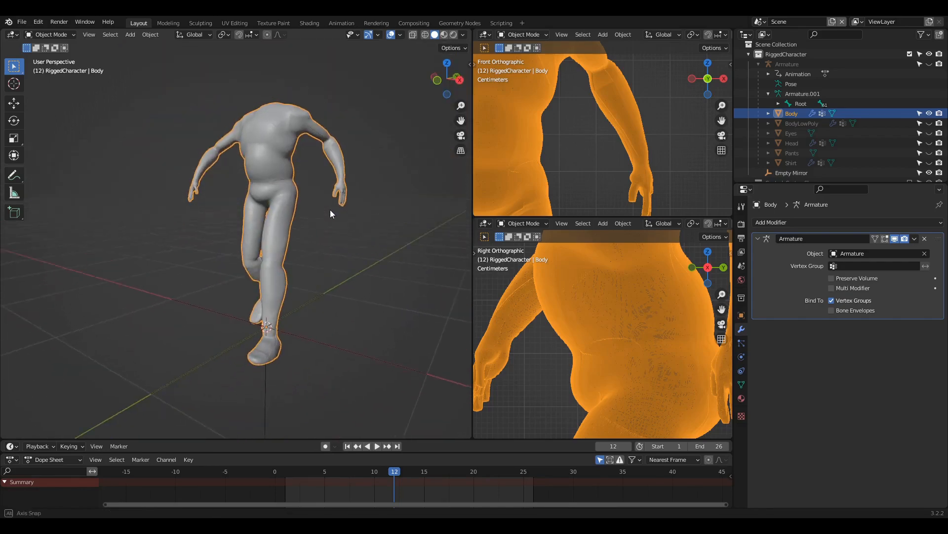
click(924, 239)
Smooth Body's vertex weights in Weight Paint mode with the subset set to All Groups.
key(ctrl+Tab)
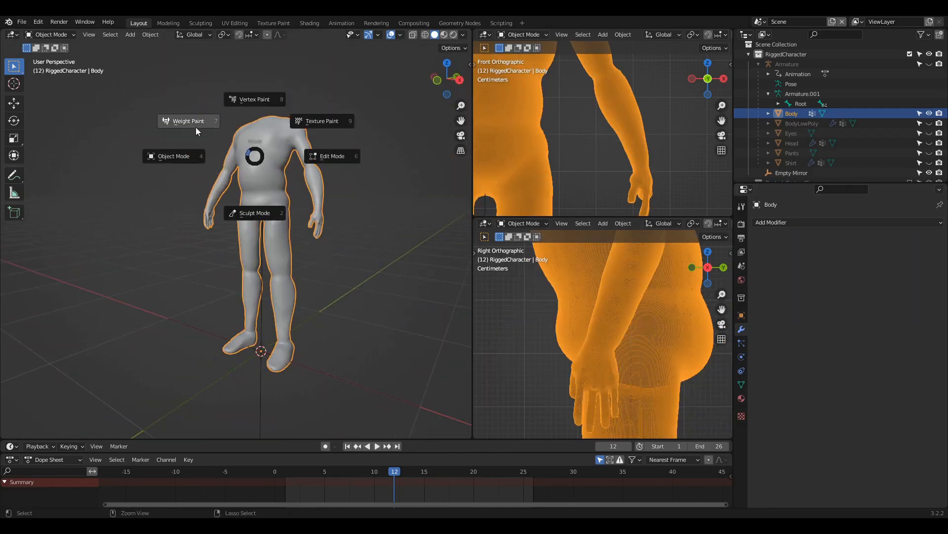
click(194, 126)
click(135, 34)
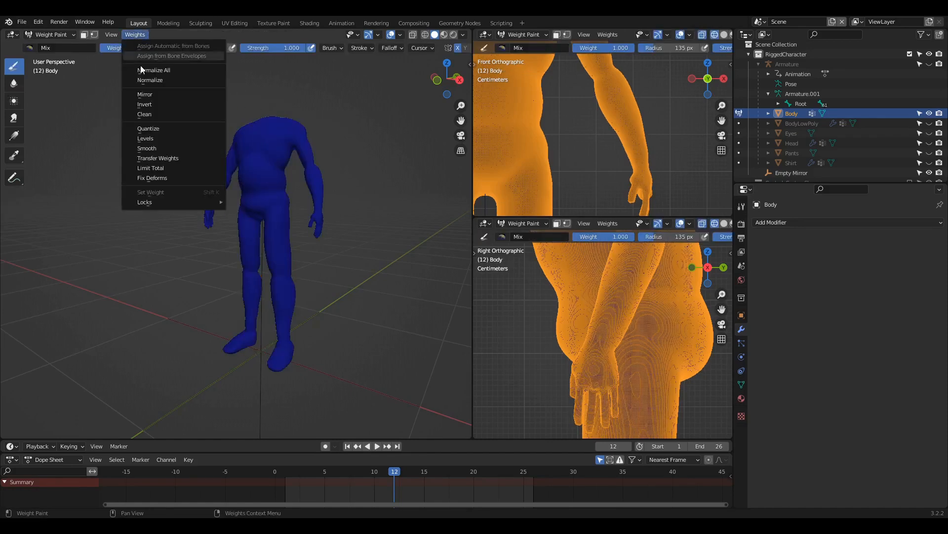
click(147, 148)
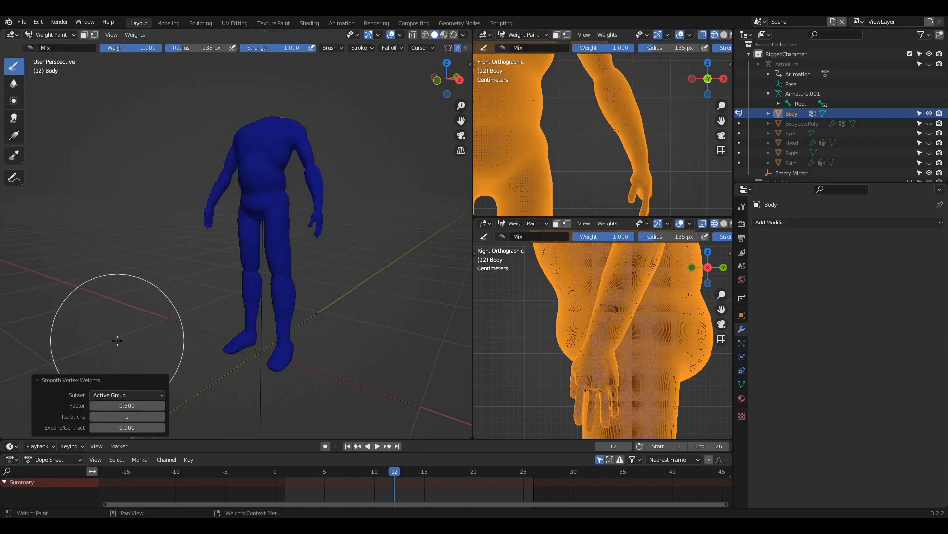
click(125, 395)
click(124, 406)
Set the weight smoothing factor to 1 and the iterations to 10, and return to Object Mode.
click(127, 406)
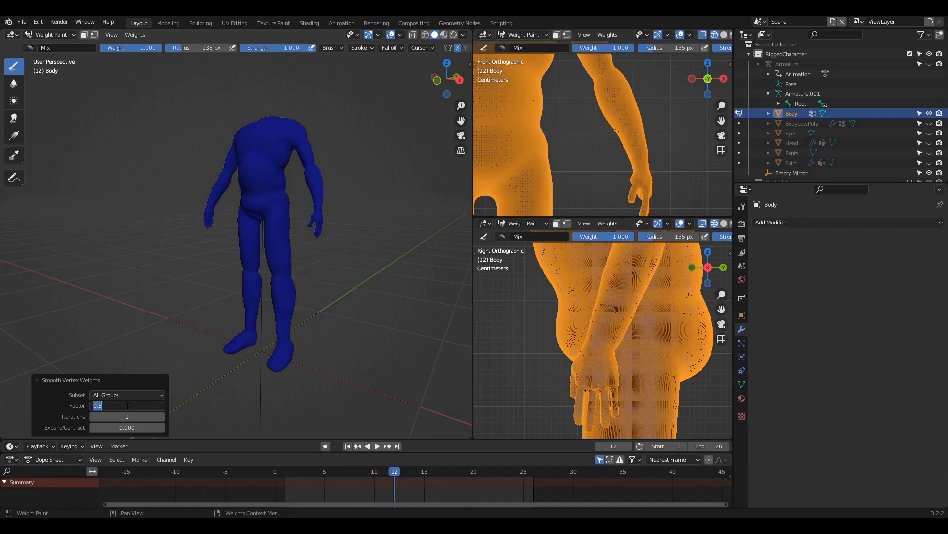
text(1)
click(128, 416)
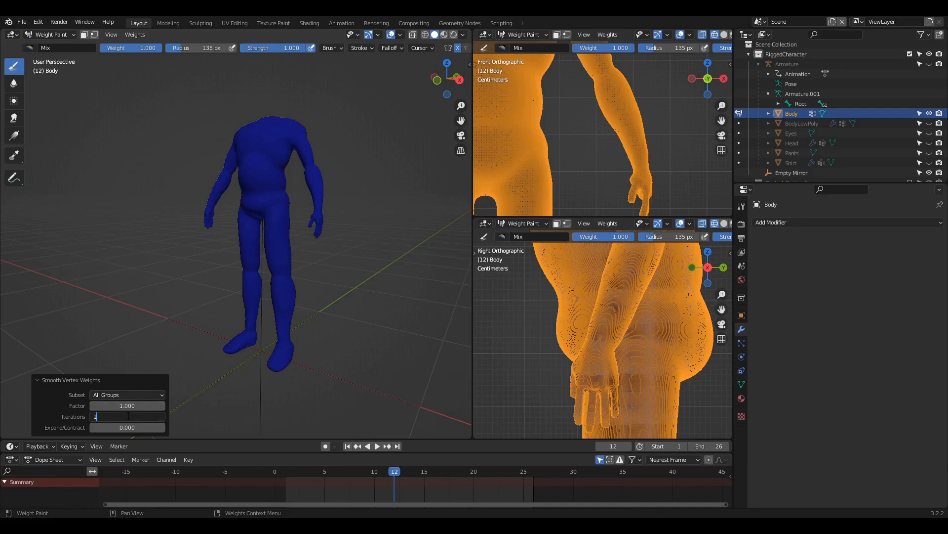
text(0)
key(Return)
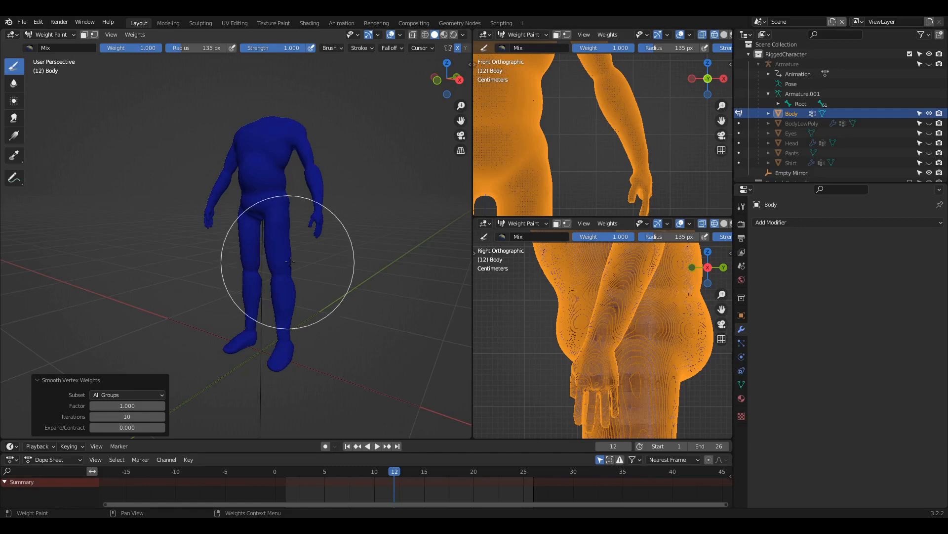
middle_drag(271, 284, 284, 269)
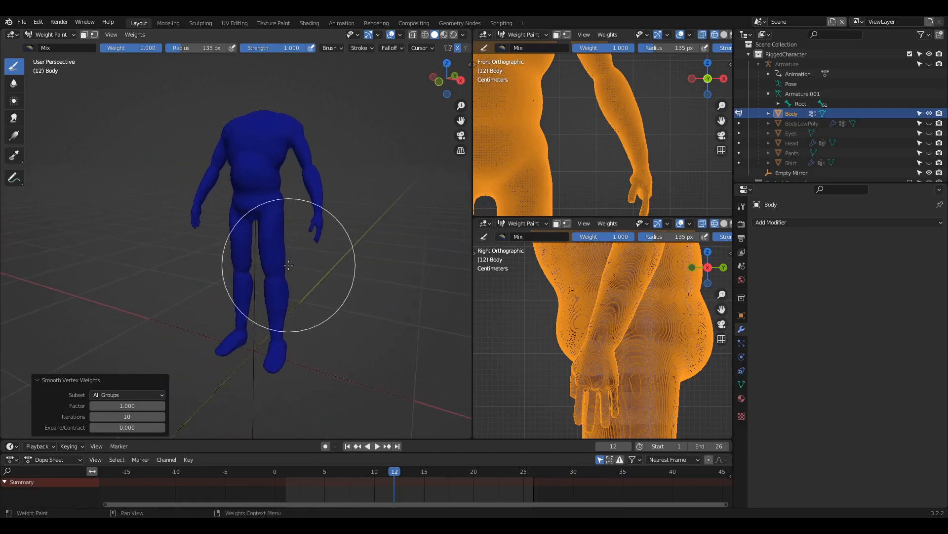
key(ctrl+Tab)
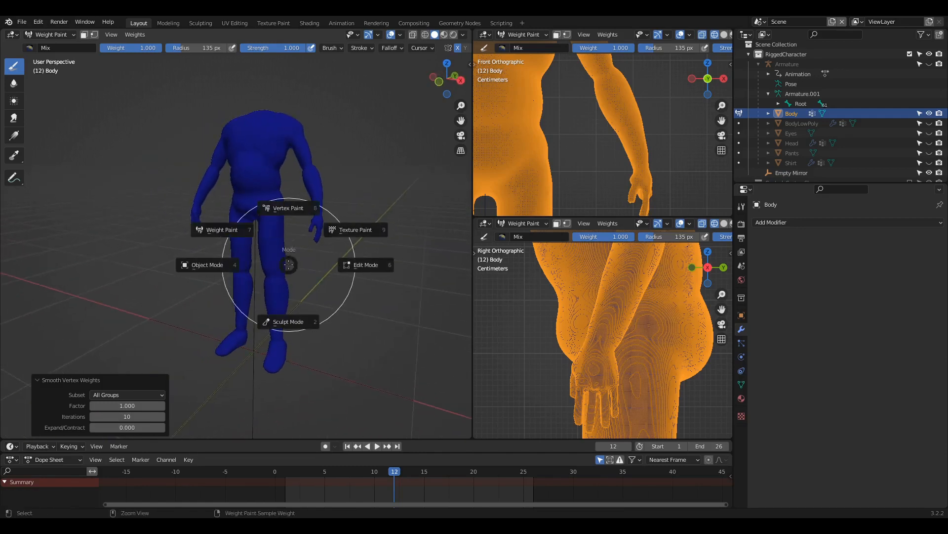
click(213, 266)
Unhide and select Pants, and display its vertex groups.
middle_drag(301, 269, 306, 265)
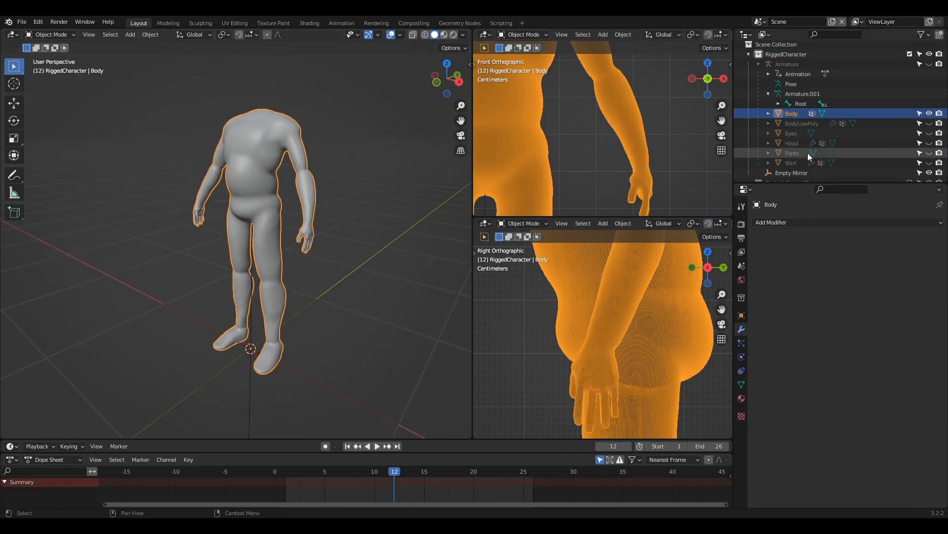
click(929, 153)
middle_drag(434, 237, 299, 214)
click(285, 217)
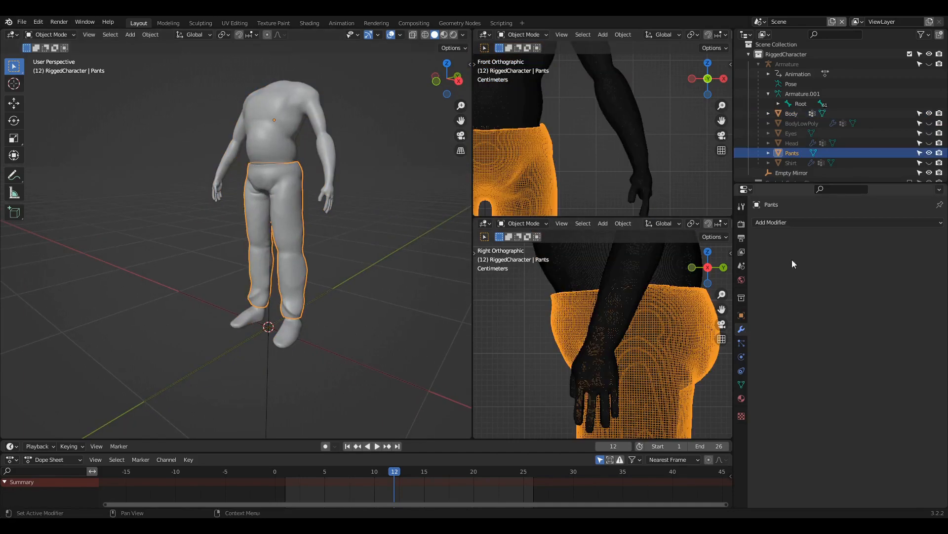
click(741, 384)
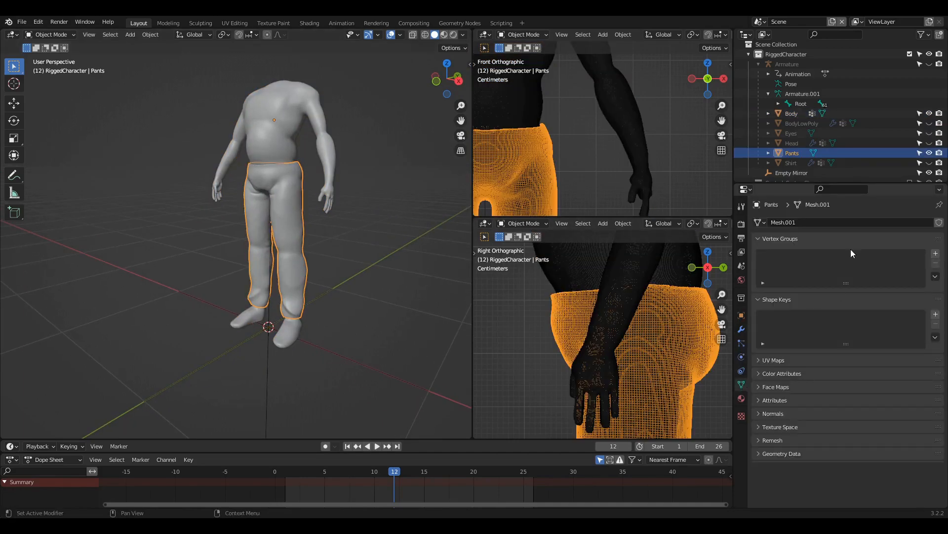
Transfer the vertex group mesh data from Body to Pants, with Body as the active source object, and clear the selection.
shift+click(279, 126)
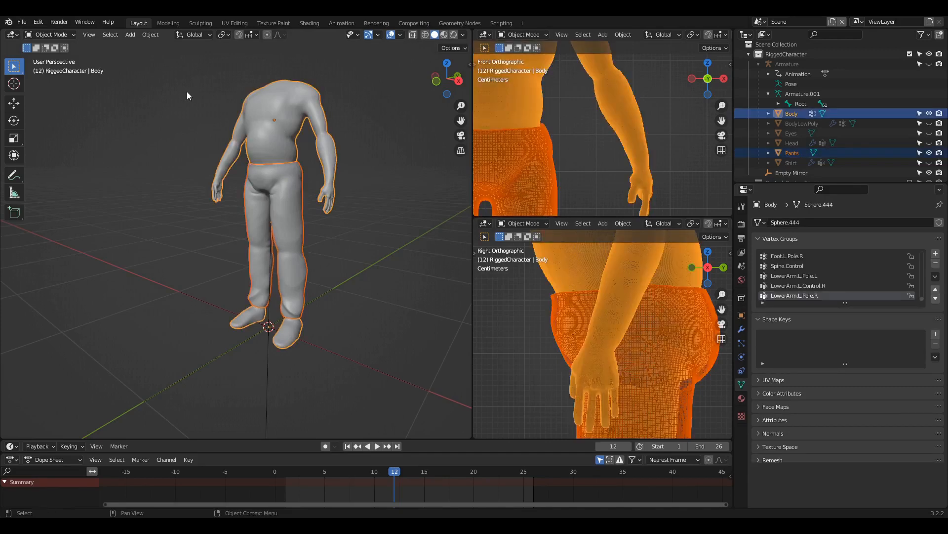
click(152, 35)
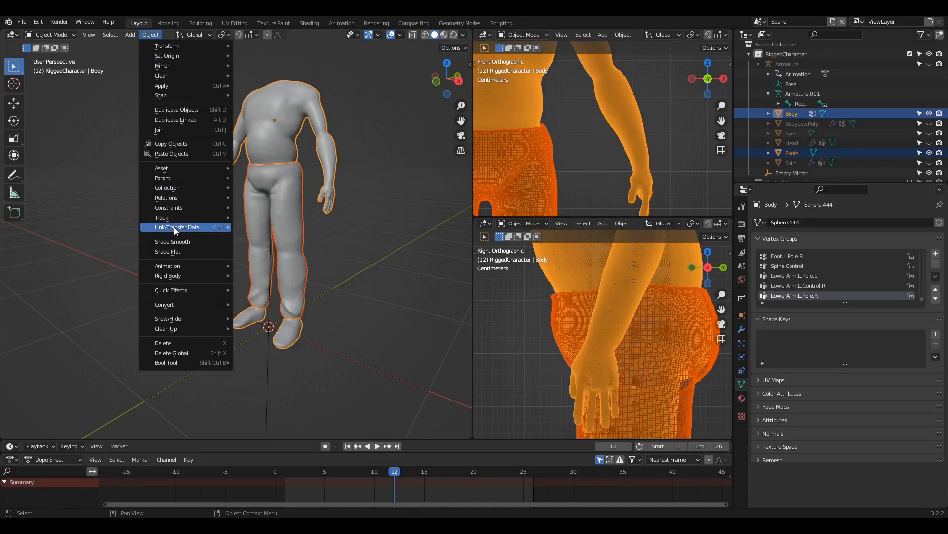
mouse_move(180, 228)
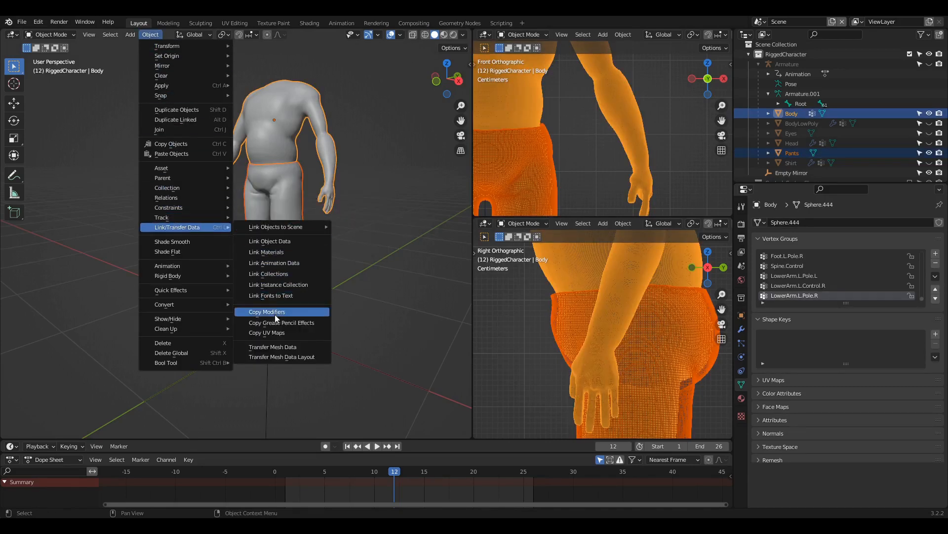
click(277, 346)
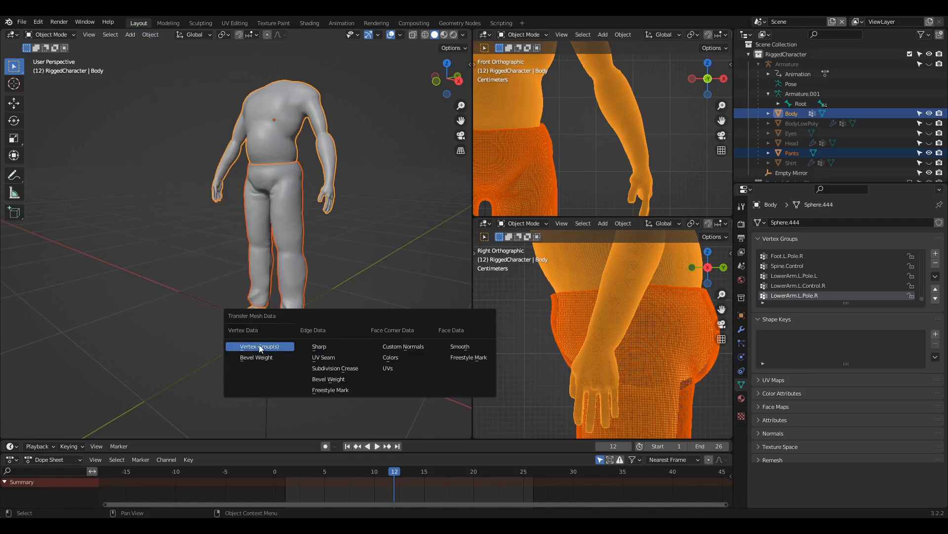
click(259, 346)
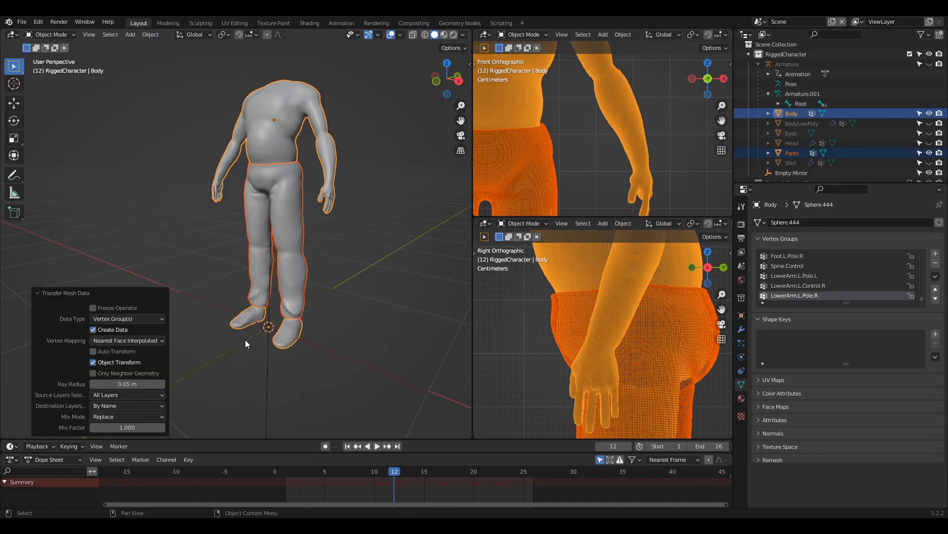
click(355, 247)
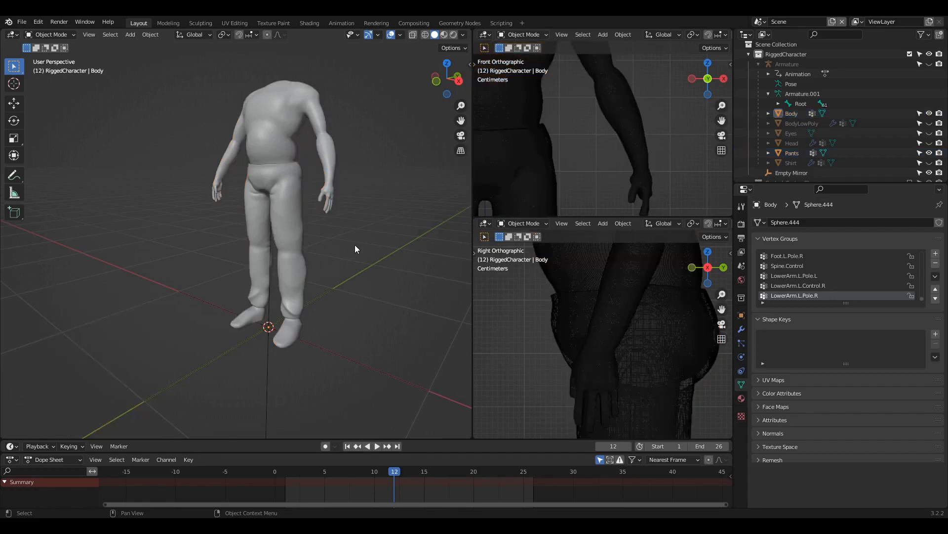
Add an Armature modifier to Body and set its object to Armature.
shift+middle_drag(354, 247, 352, 272)
click(276, 159)
click(741, 329)
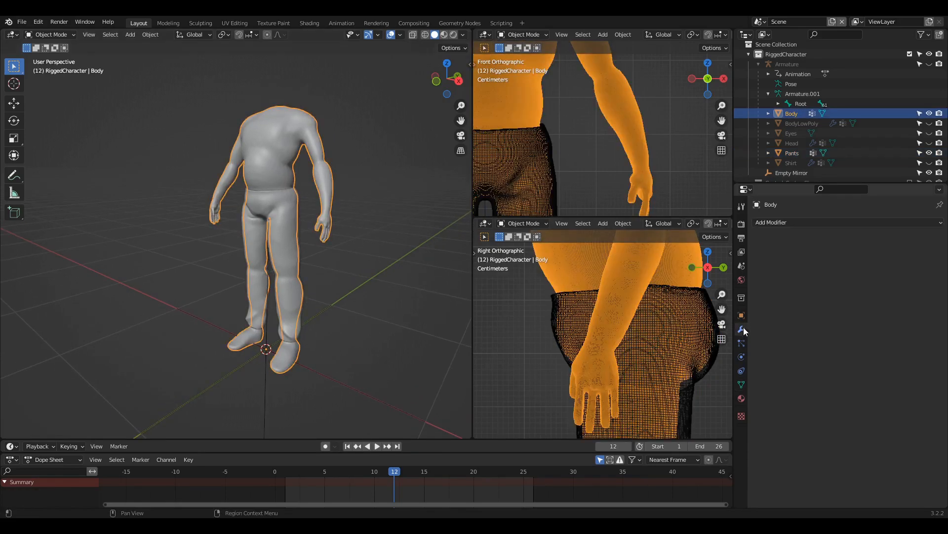
click(809, 223)
click(820, 251)
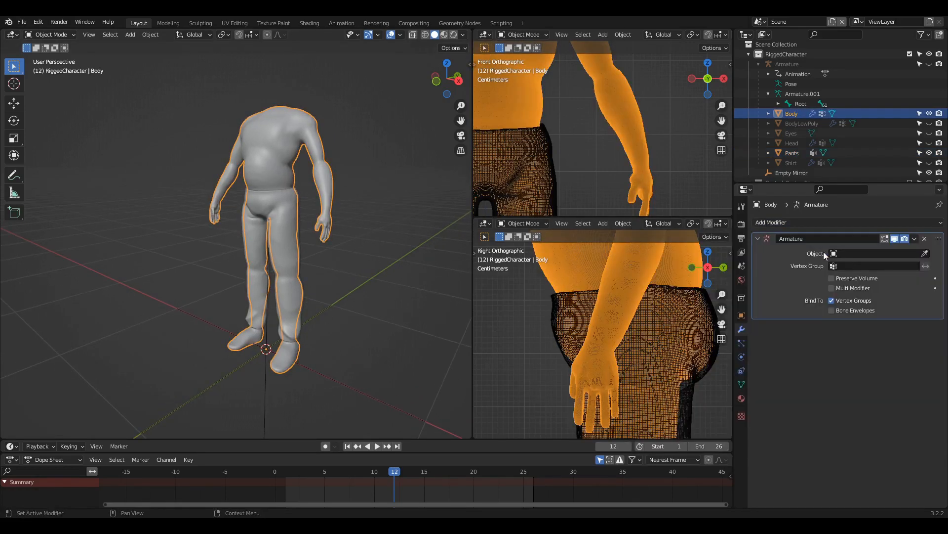
click(840, 254)
click(853, 270)
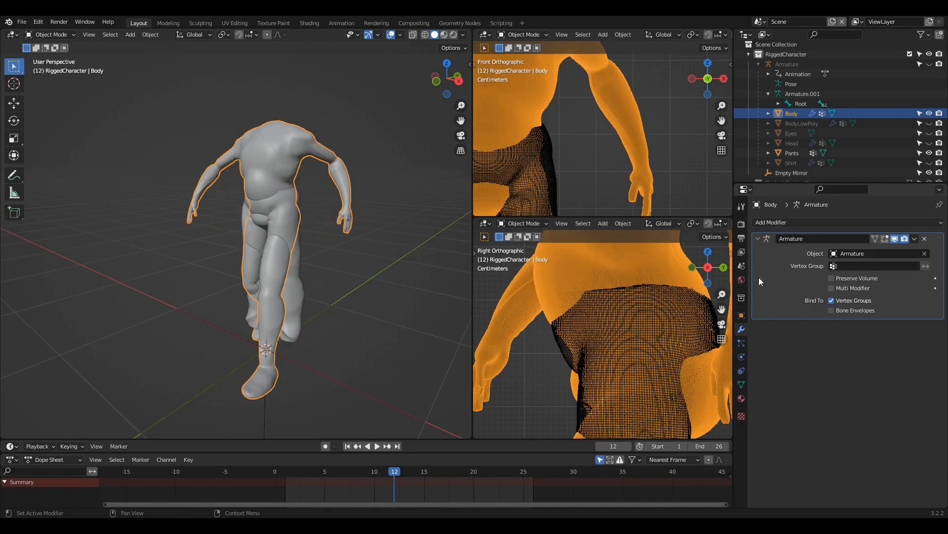
Add an Armature modifier to Pants with Armature as its object, and inspect the posed body and trousers from behind.
click(299, 300)
click(799, 223)
click(823, 250)
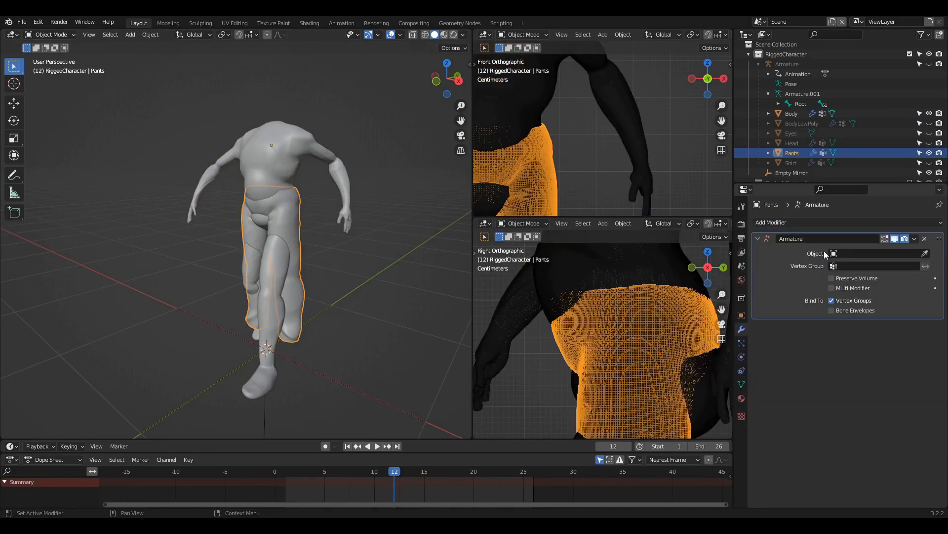
click(852, 253)
click(856, 271)
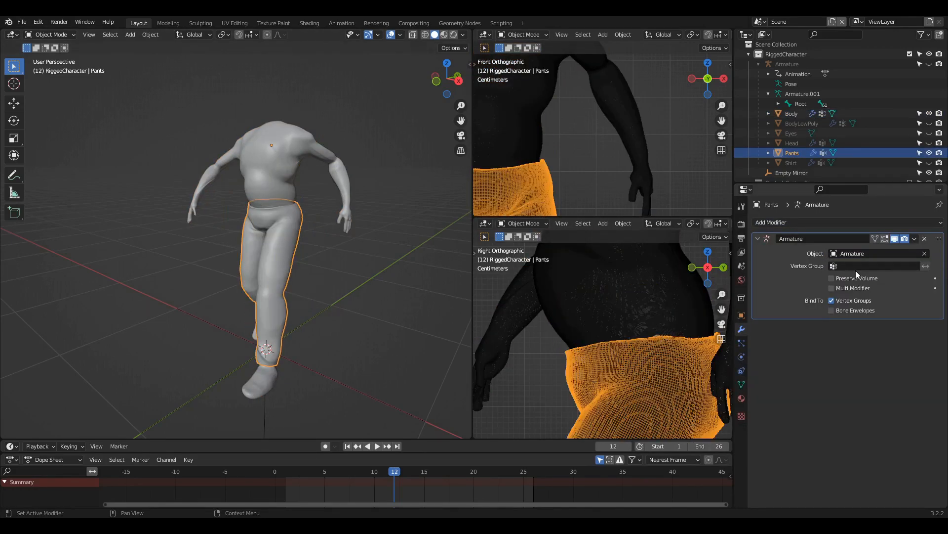
middle_drag(369, 302, 247, 292)
click(310, 290)
scroll(330, 290, up, 2)
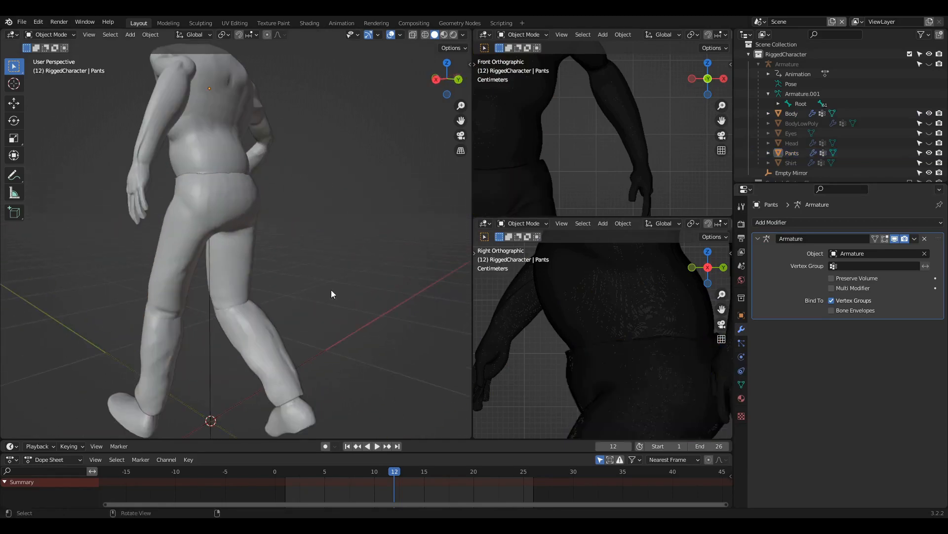
middle_drag(331, 290, 183, 298)
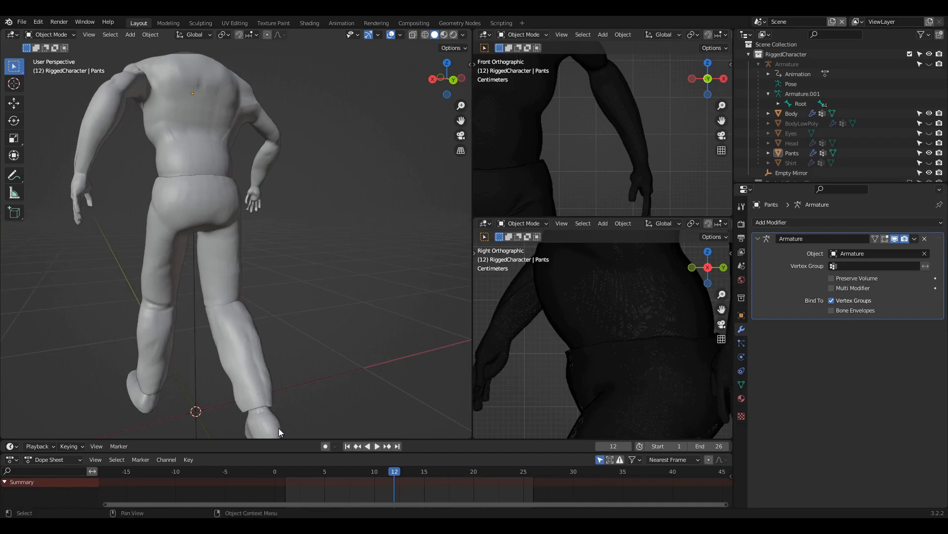